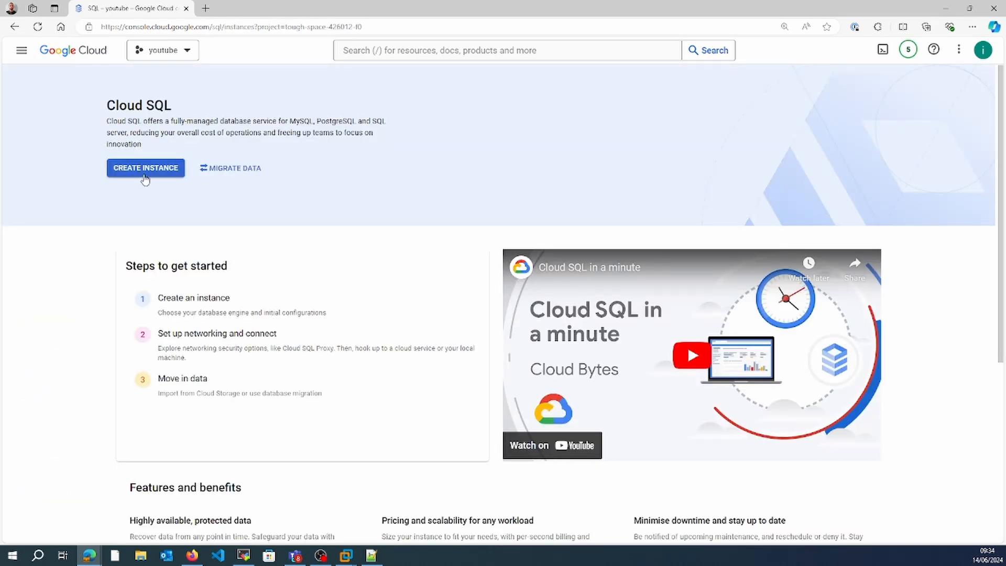
Start creating a Cloud SQL instance with the MySQL engine and set its instance ID to mysql
left_click(145, 175)
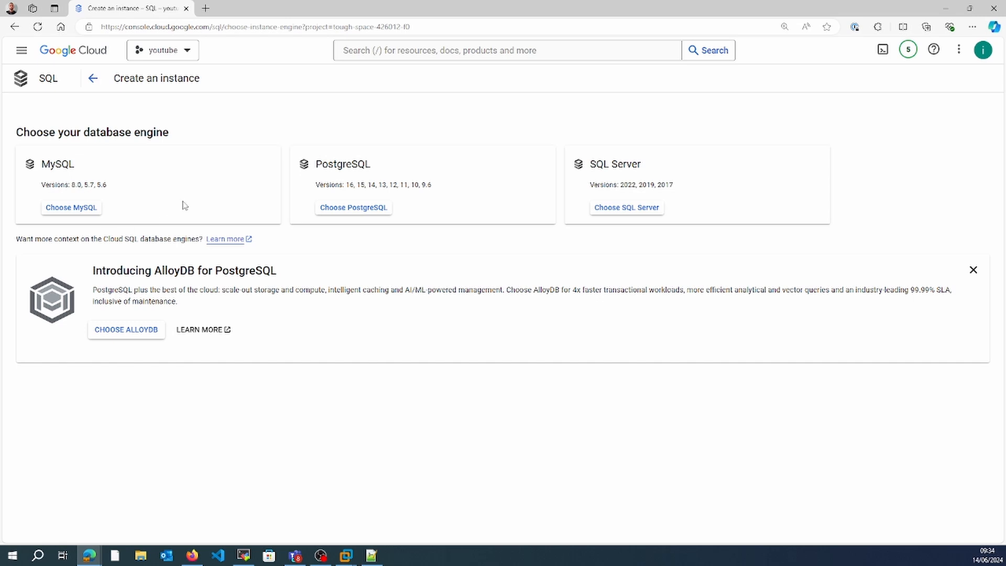
left_click(71, 207)
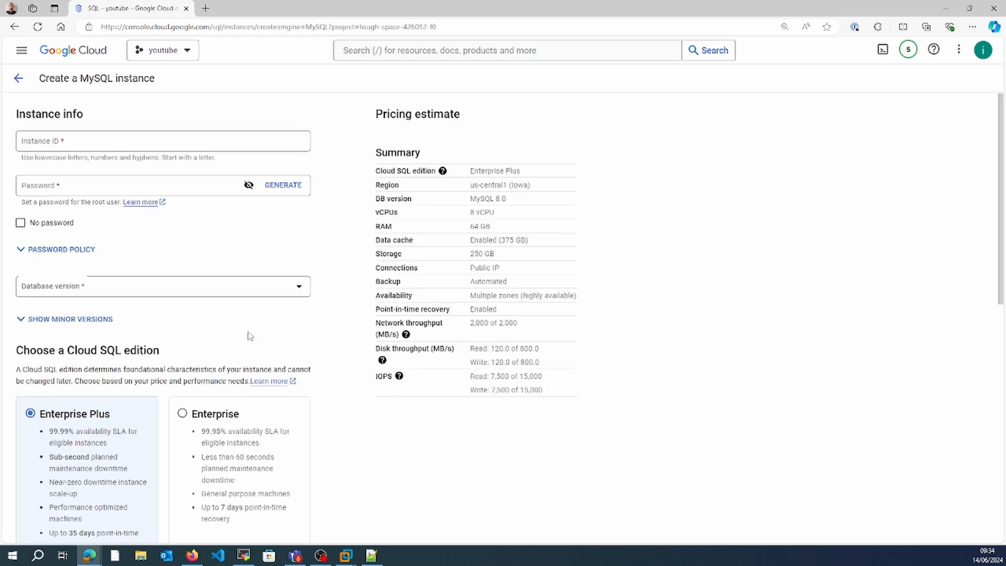
left_click(93, 141)
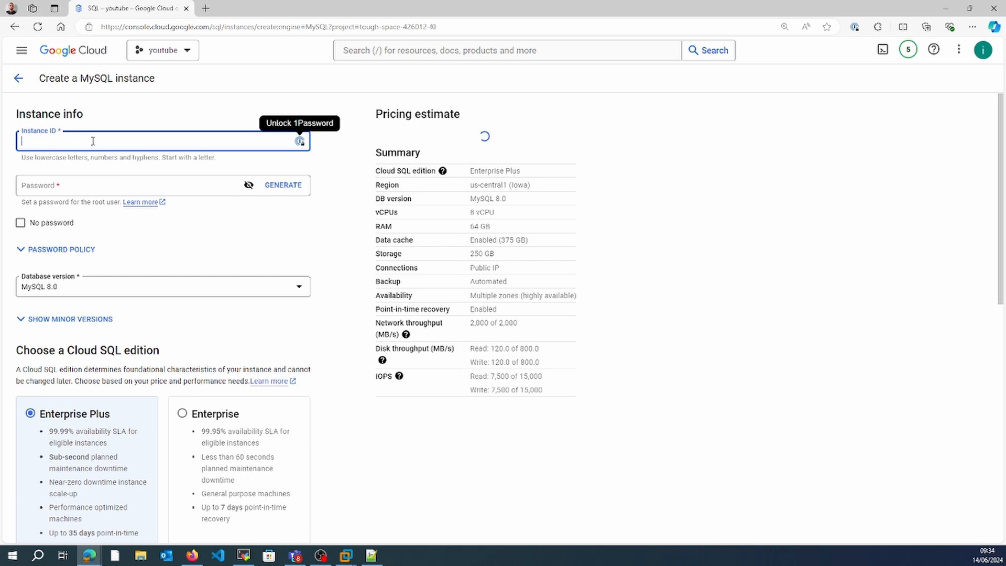
type("mysql")
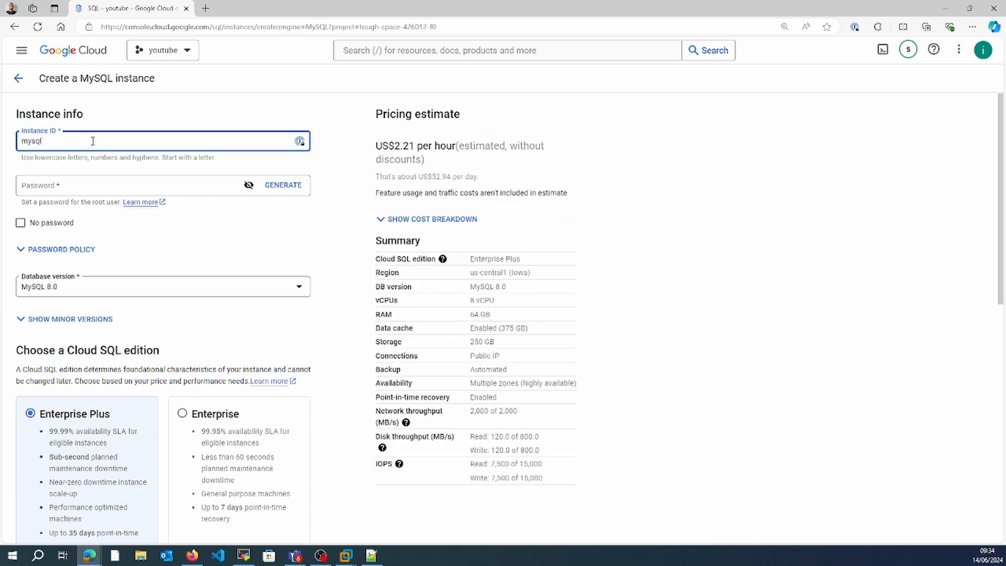
Enter the root user's password for the instance, leaving the no-password option off
left_click(93, 188)
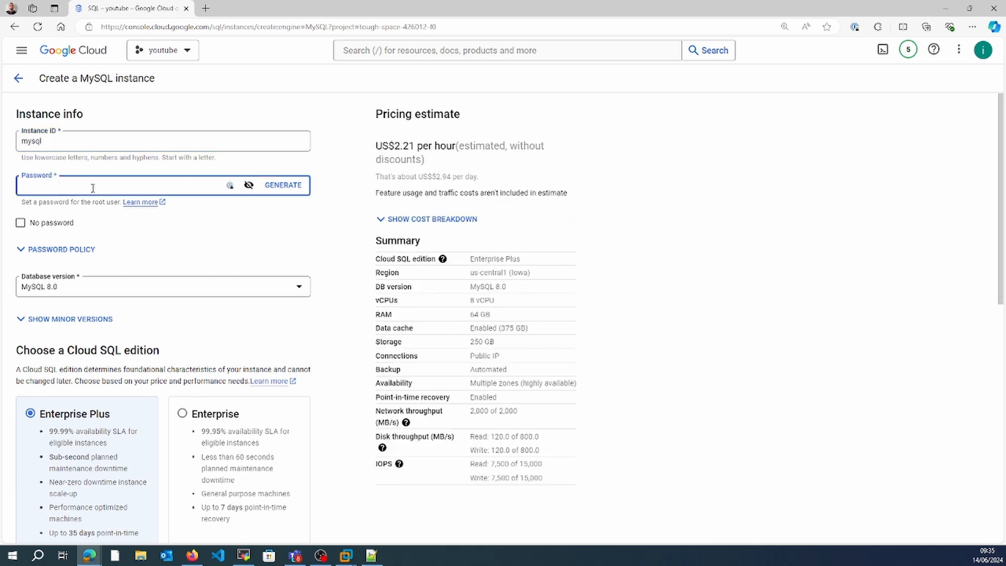
left_click(38, 231)
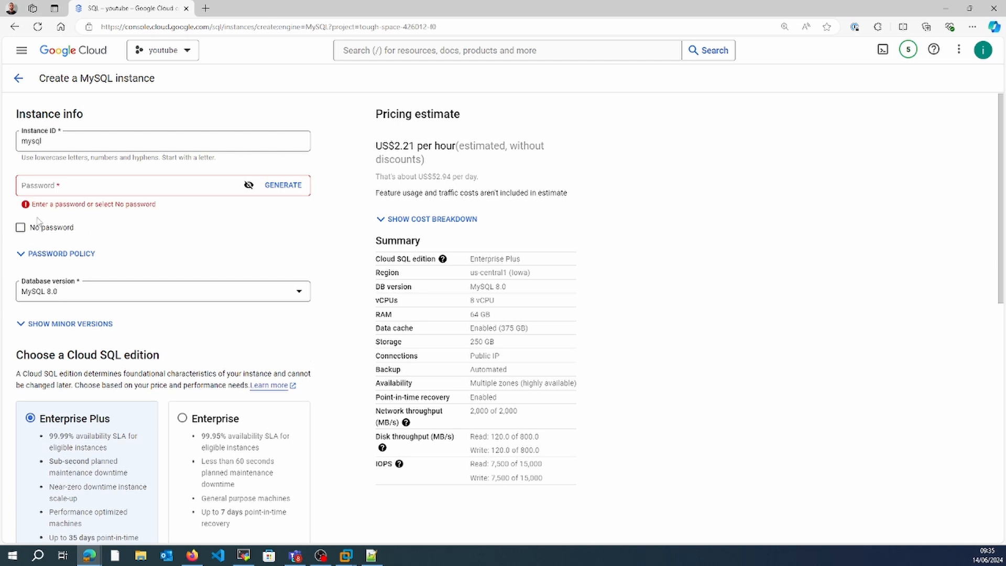
left_click(37, 232)
left_click(37, 232)
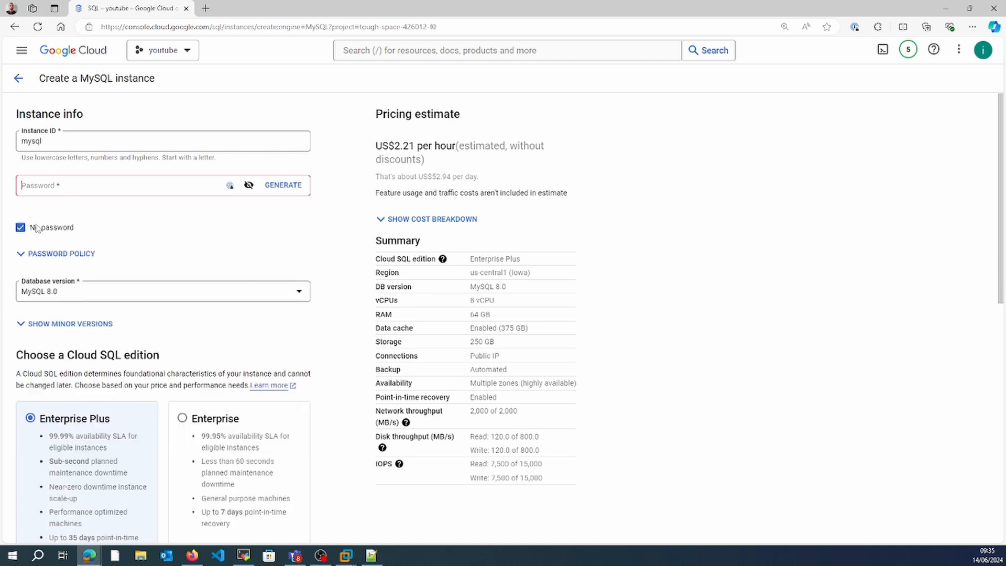
left_click(46, 190)
type("••••••")
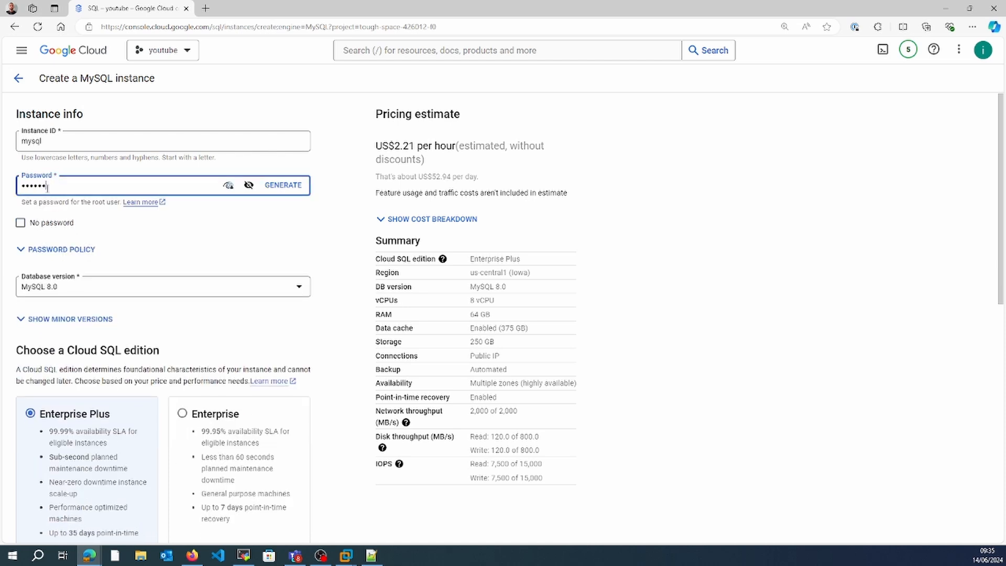
left_click(222, 256)
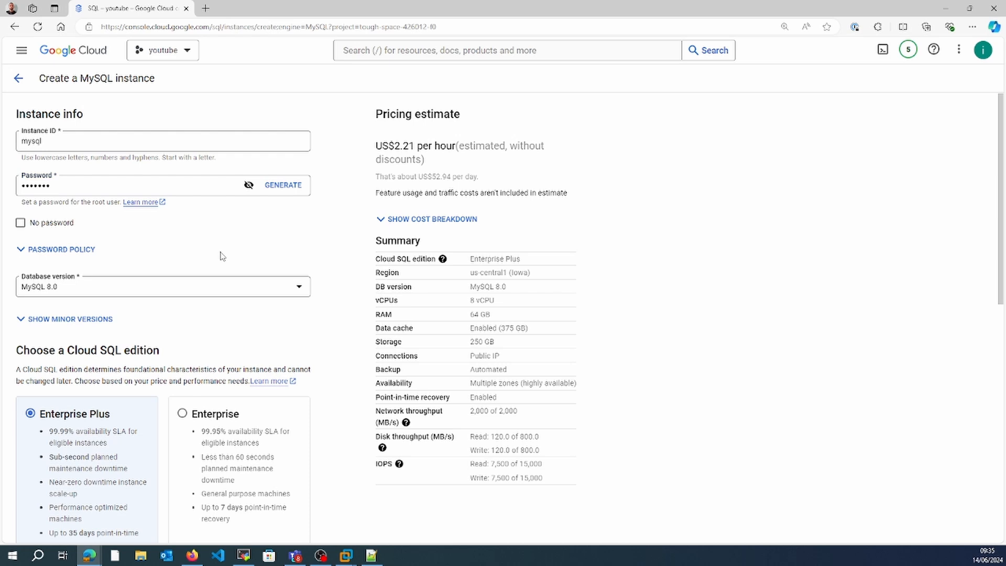
Compare the Enterprise Plus Production preset with the Enterprise Development and Enterprise Sandbox presets
scroll(222, 256, "down", 5)
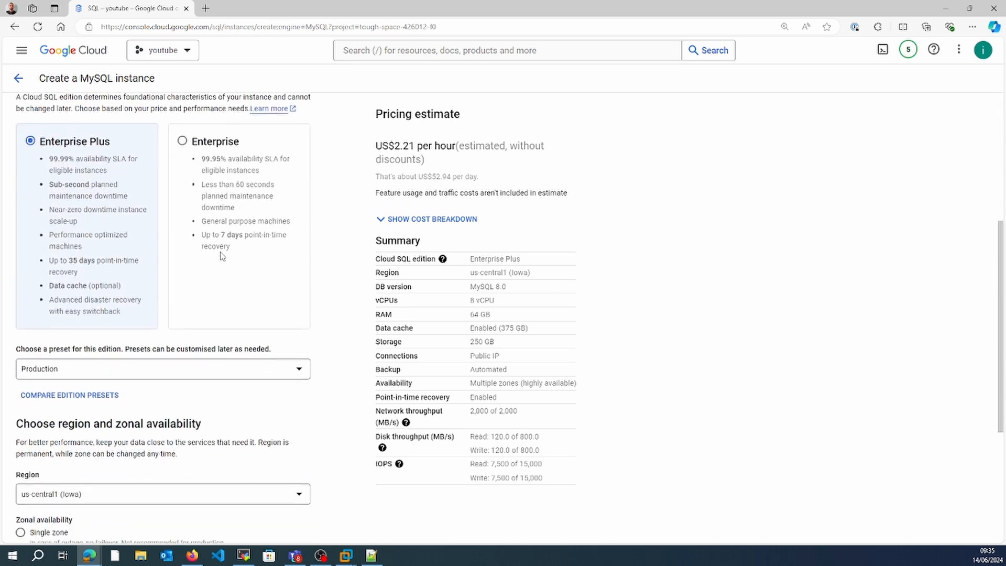
scroll(222, 256, "down", 2)
left_click(222, 254)
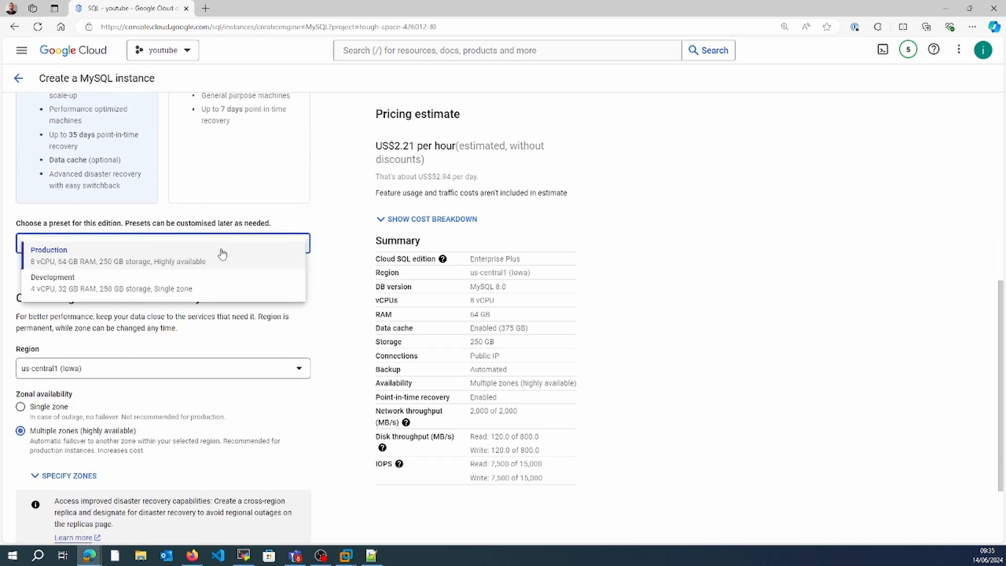
left_click(222, 254)
left_click(102, 269)
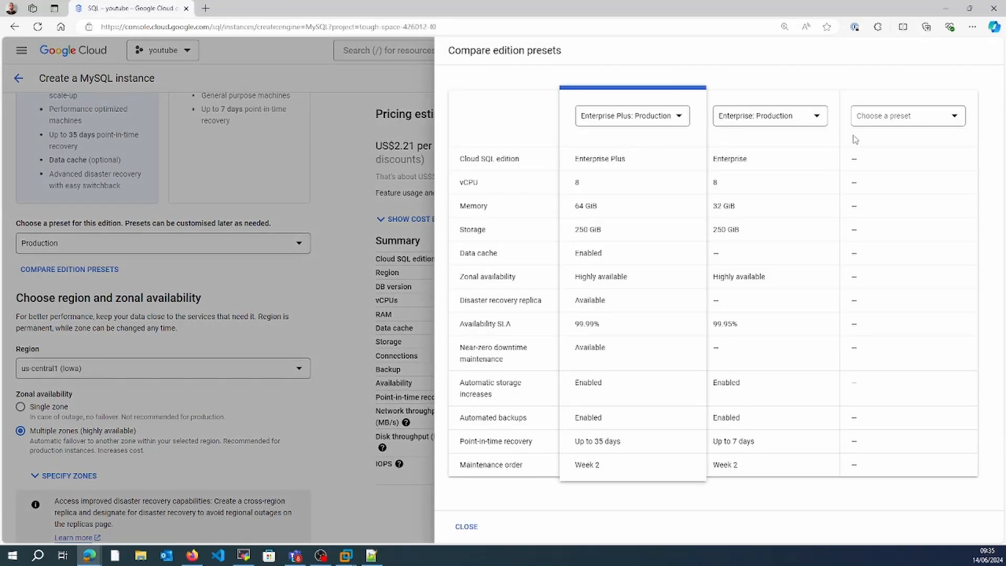
left_click(798, 112)
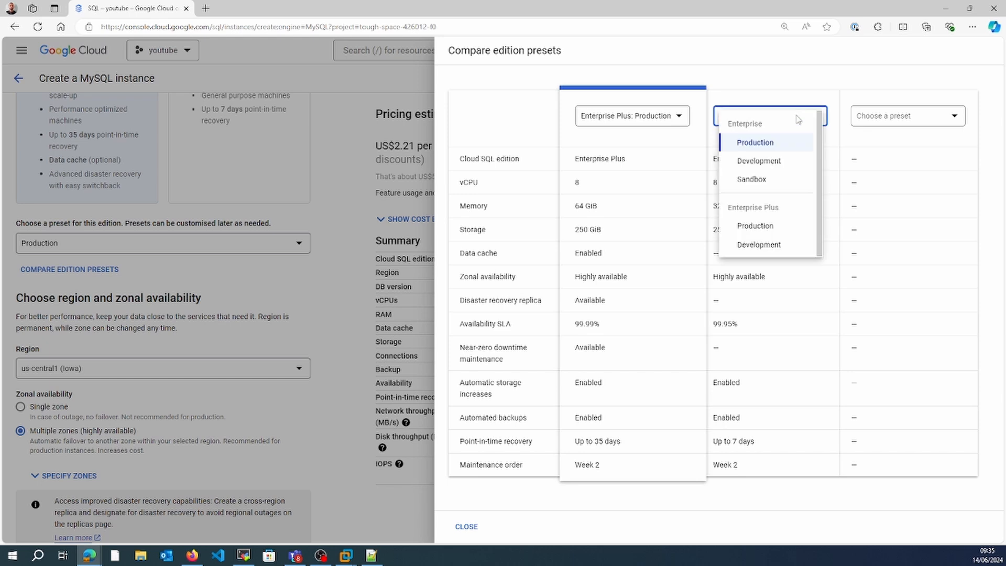
left_click(781, 162)
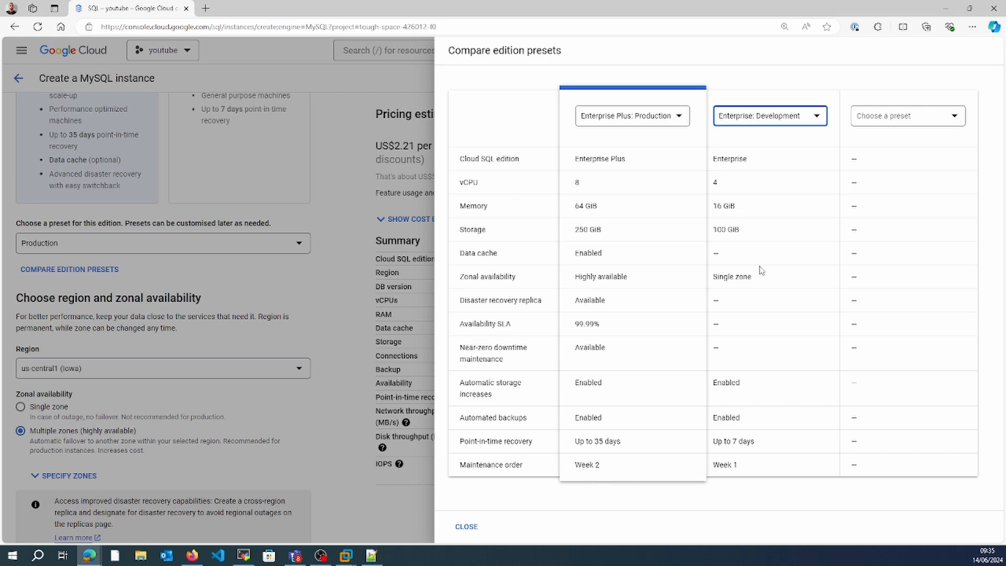
left_click(763, 115)
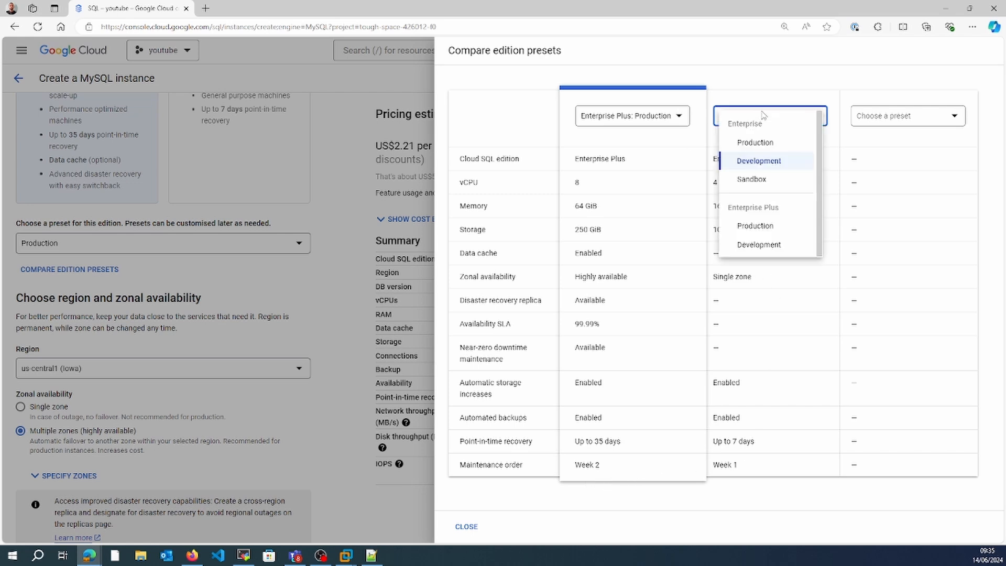
left_click(922, 116)
left_click(921, 116)
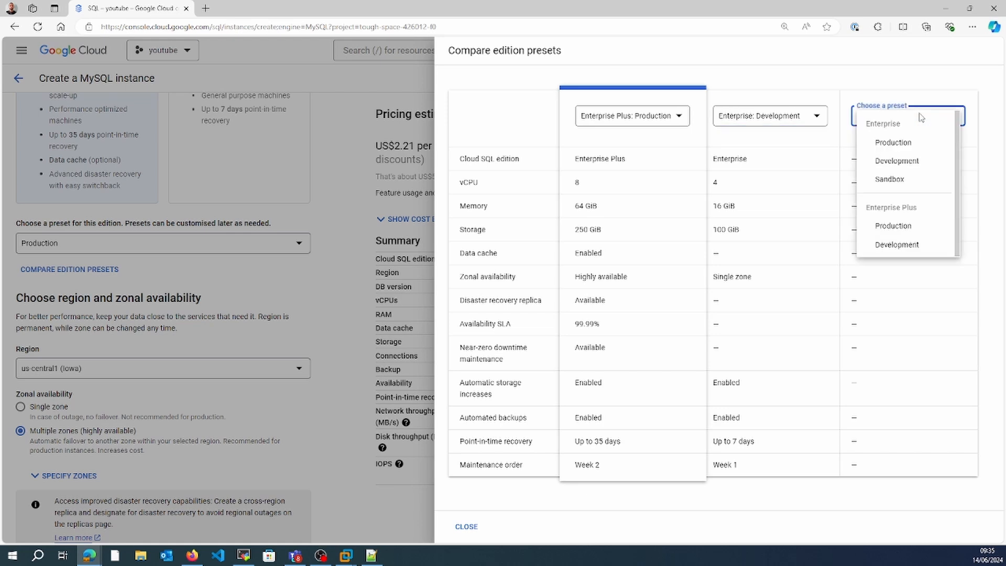
left_click(917, 179)
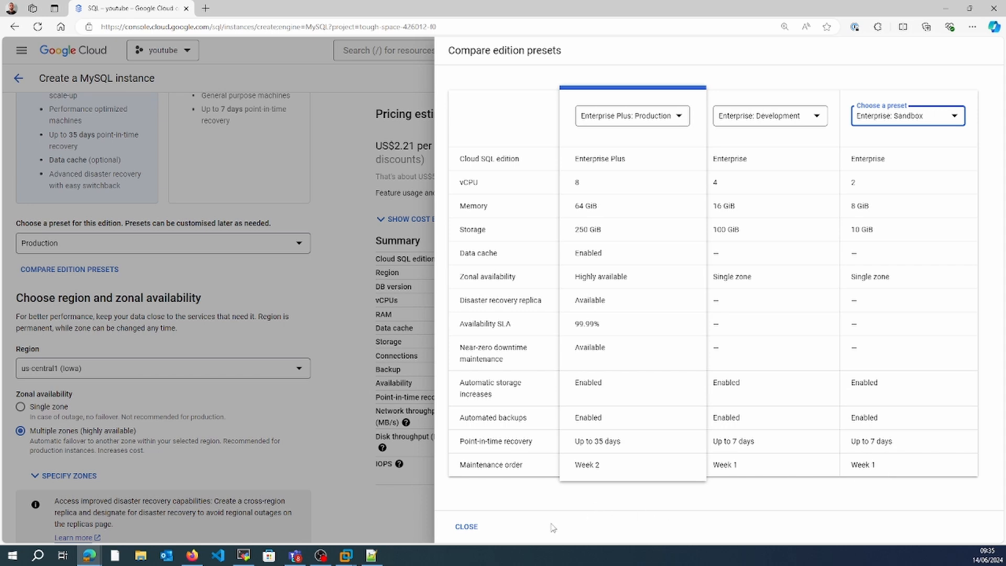
left_click(467, 526)
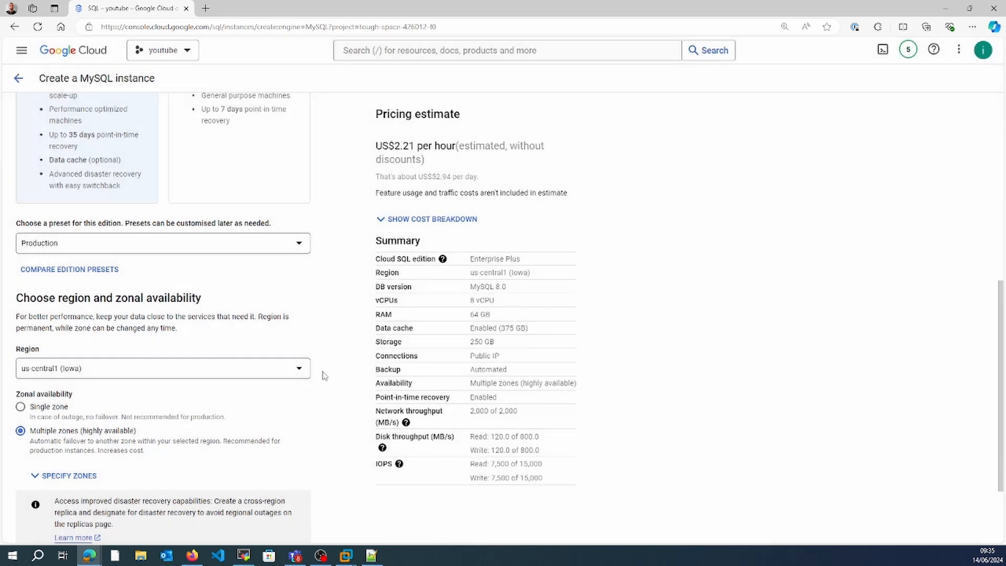
Apply the Development preset and set the instance's region to europe-west9 (Paris)
left_click(267, 243)
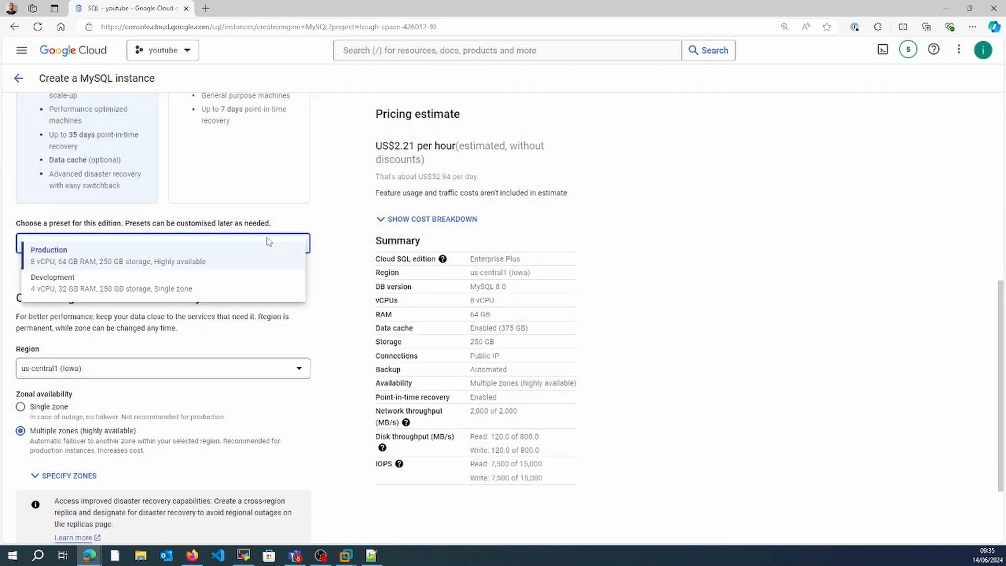
left_click(234, 279)
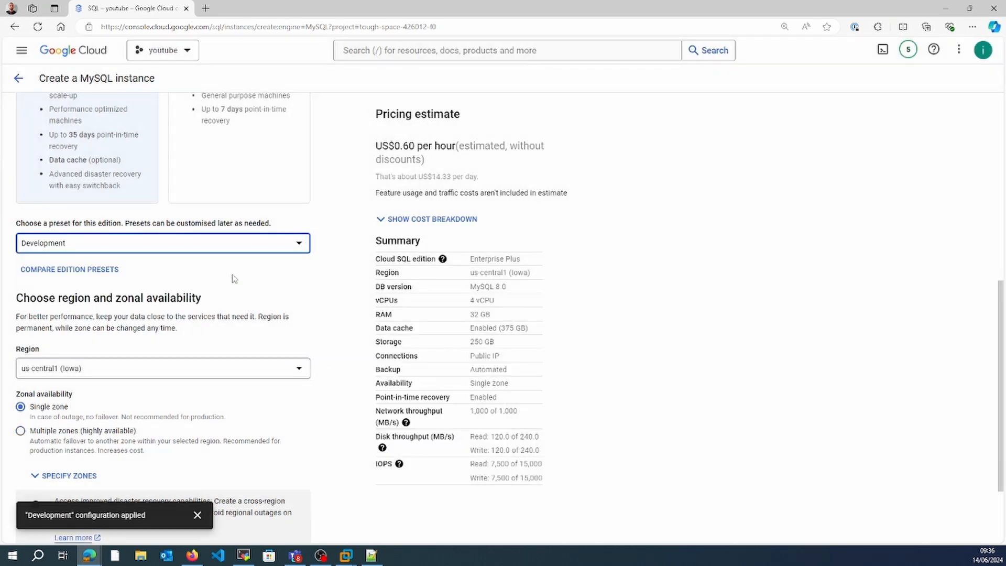
left_click(169, 371)
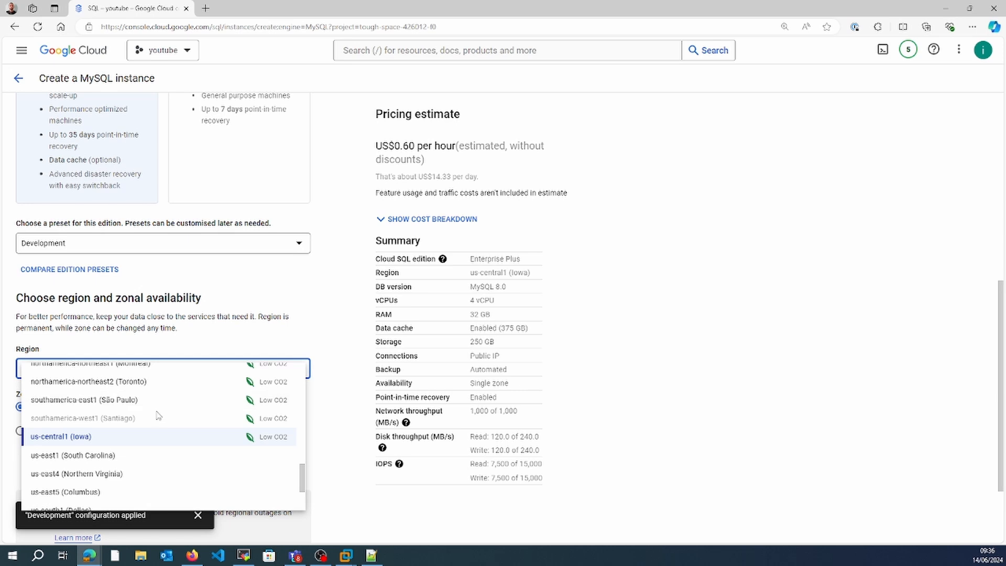
left_click_drag(303, 477, 322, 449)
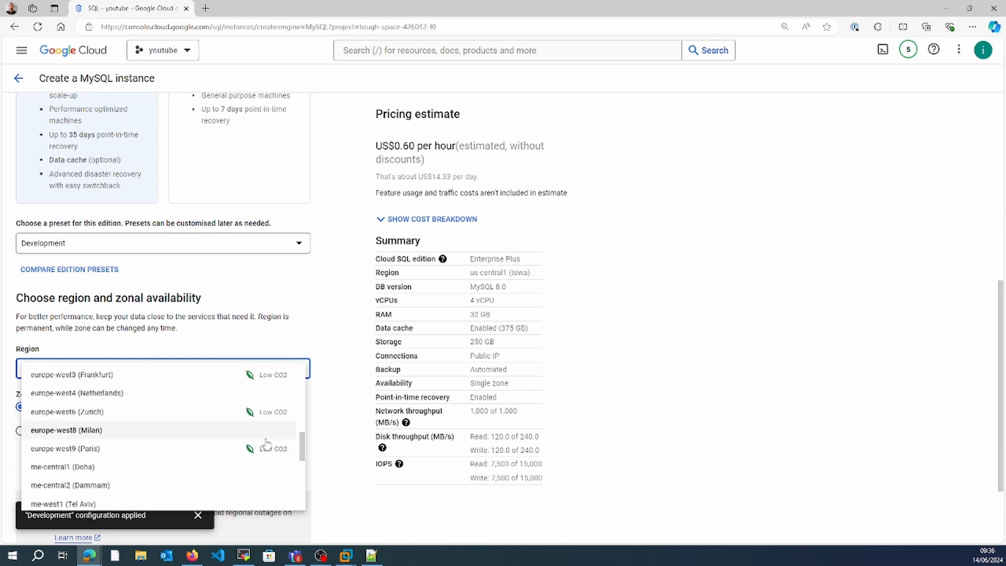
left_click(248, 449)
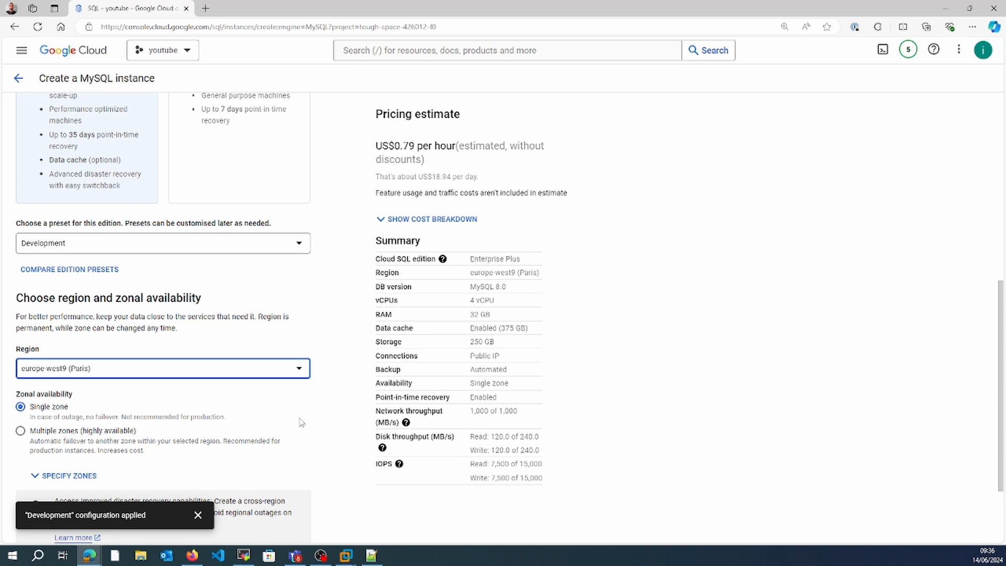
Show the instance's configuration options and choose the 2 vCPU, 16 GB machine shape
scroll(334, 419, "down", 2)
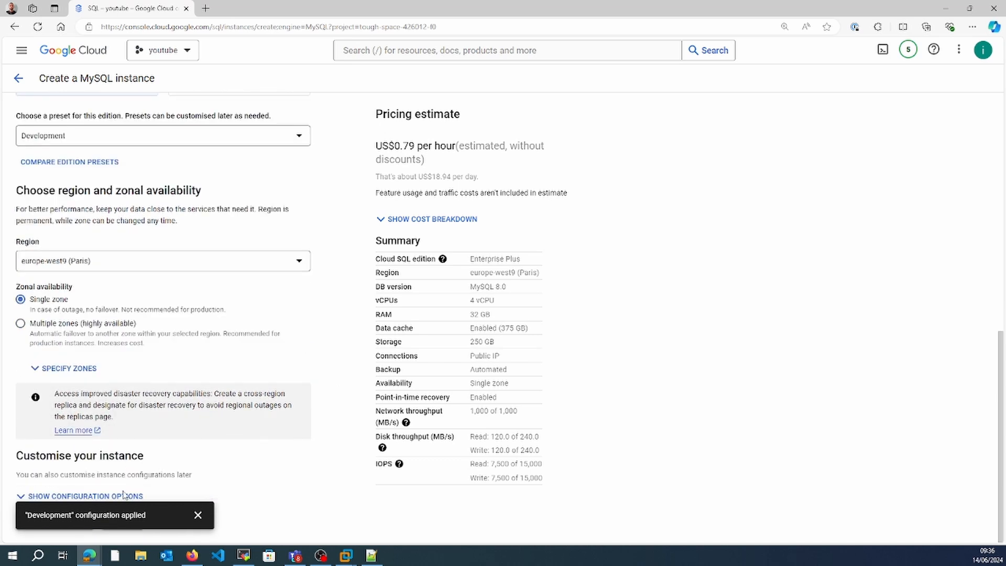
left_click(198, 515)
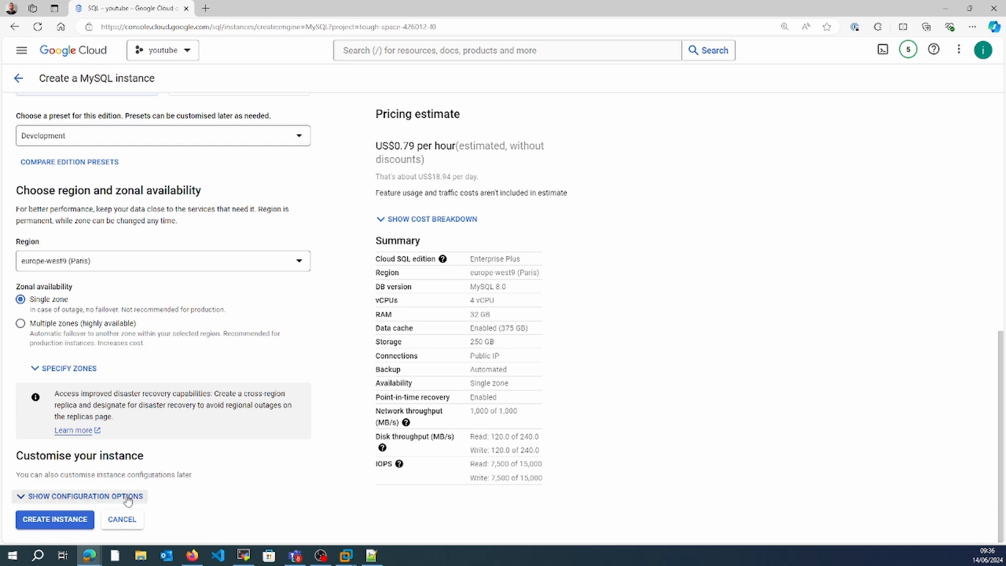
left_click(63, 501)
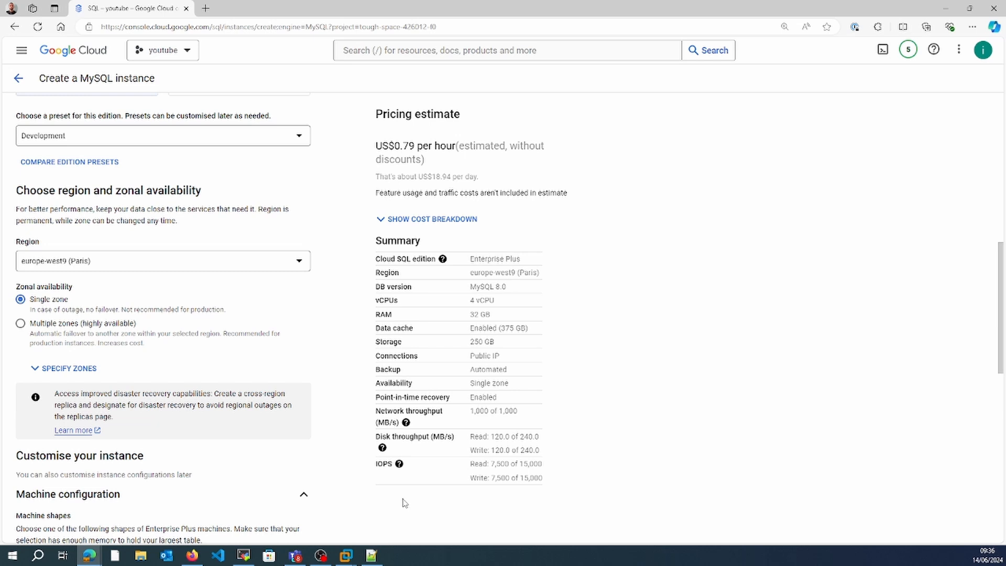
scroll(404, 502, "down", 4)
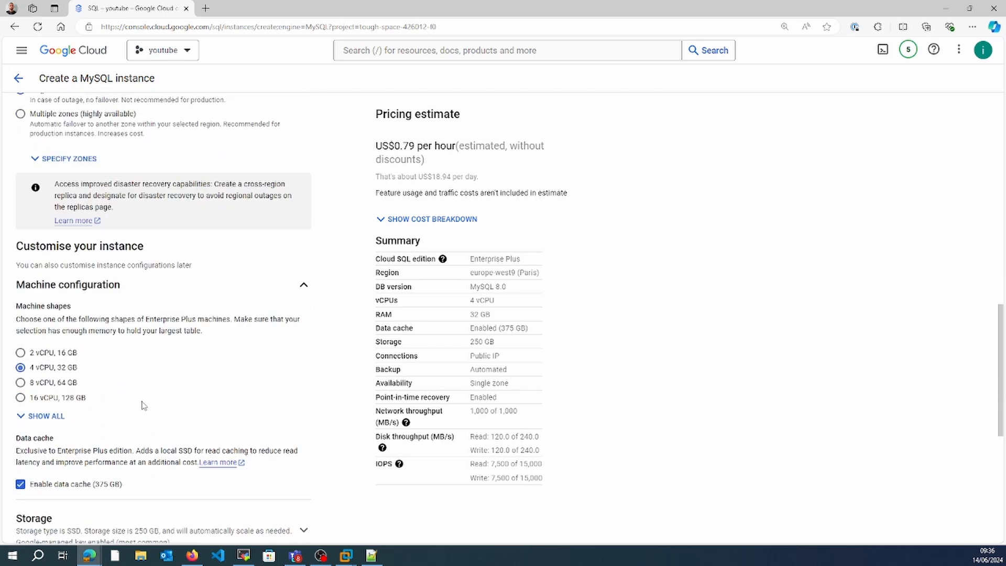
left_click(21, 353)
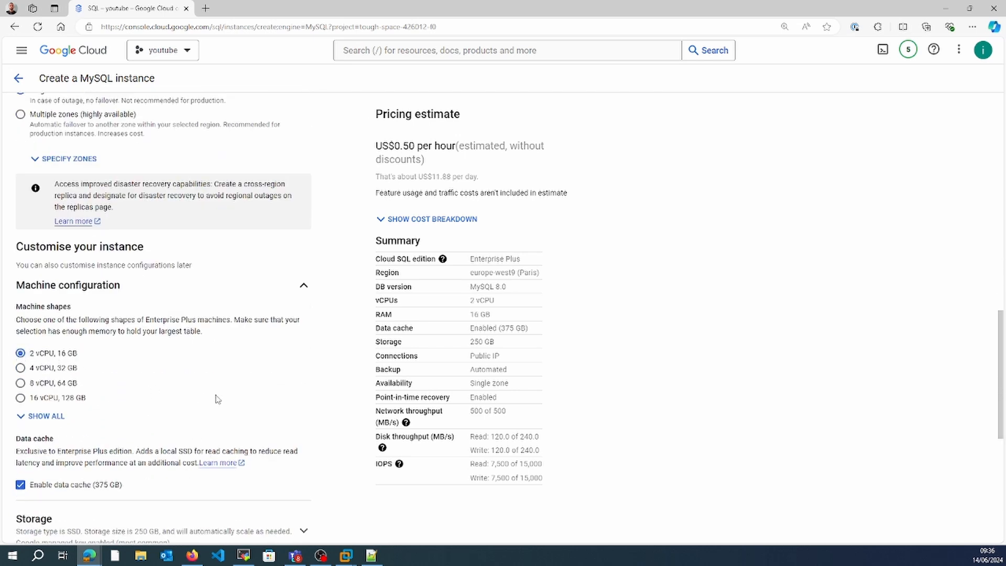
Expand the storage settings and set the storage capacity to 10 GB
scroll(217, 399, "down", 3)
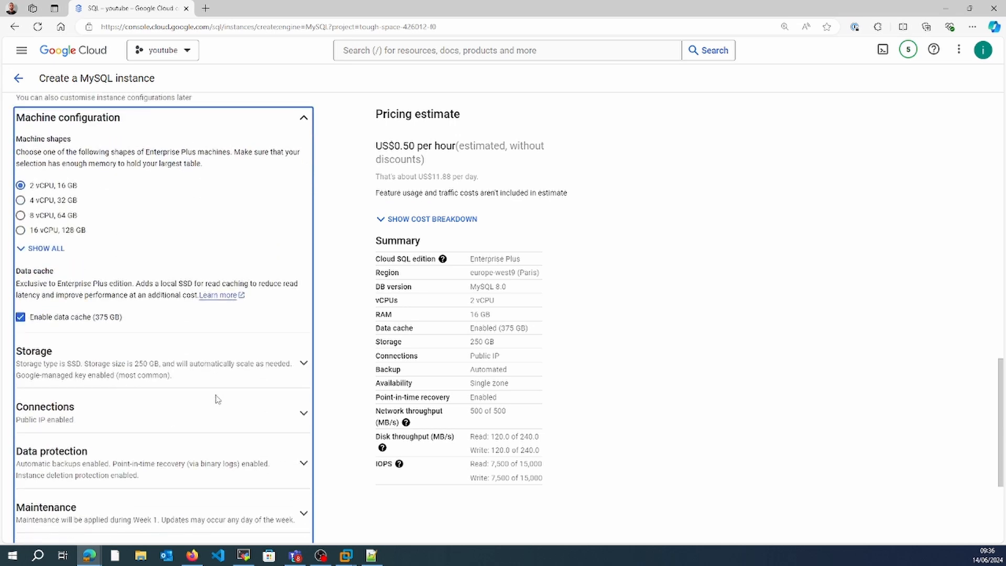
left_click(252, 361)
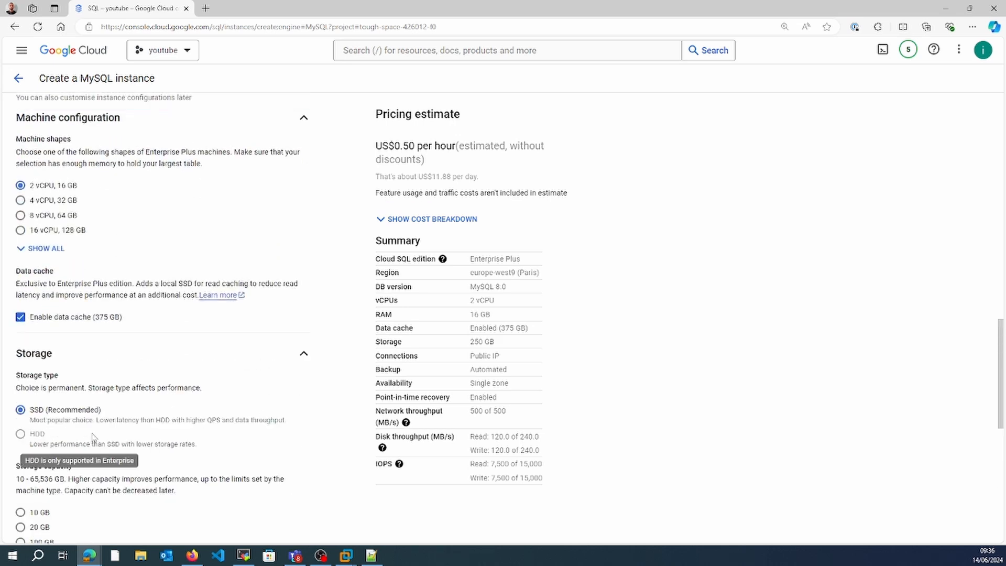
scroll(169, 517, "down", 3)
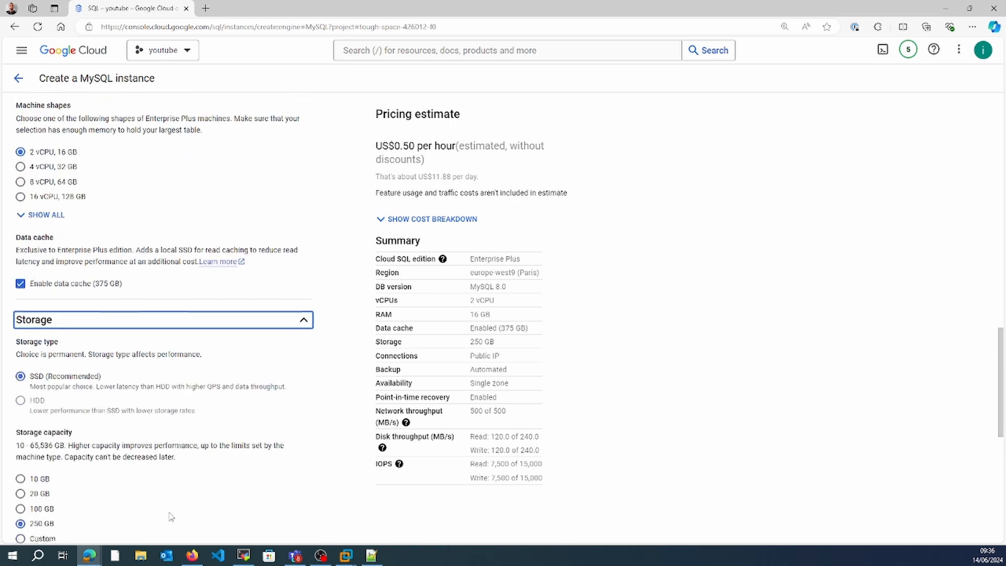
left_click(20, 344)
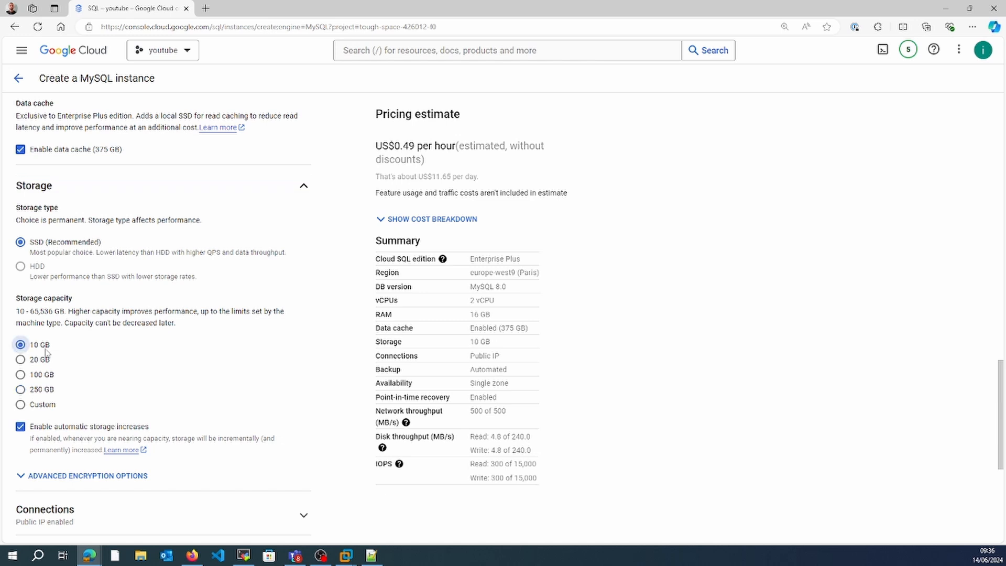
Expand the connection settings and review the instance IP assignment and authorised networks options
scroll(138, 364, "down", 3)
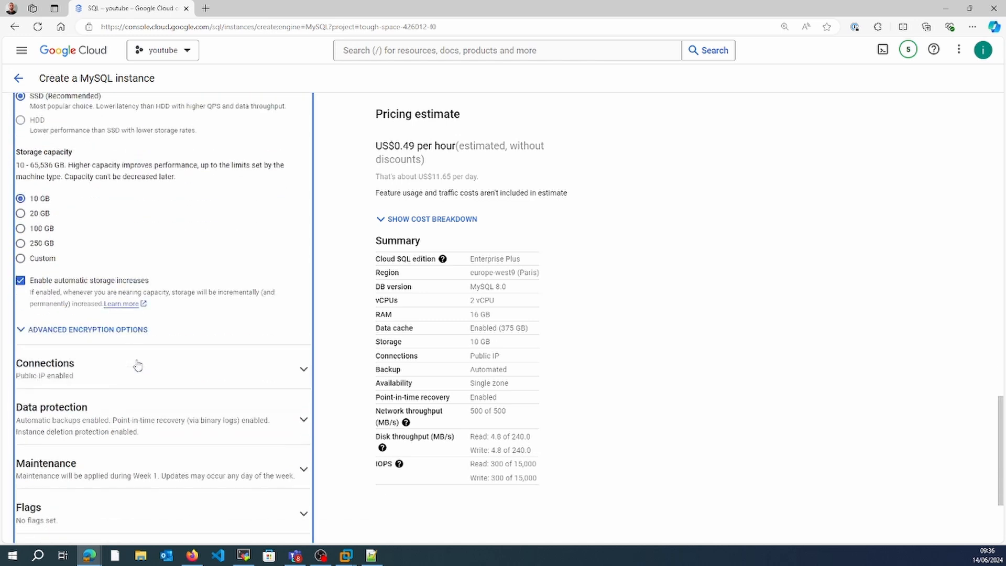
left_click(138, 337)
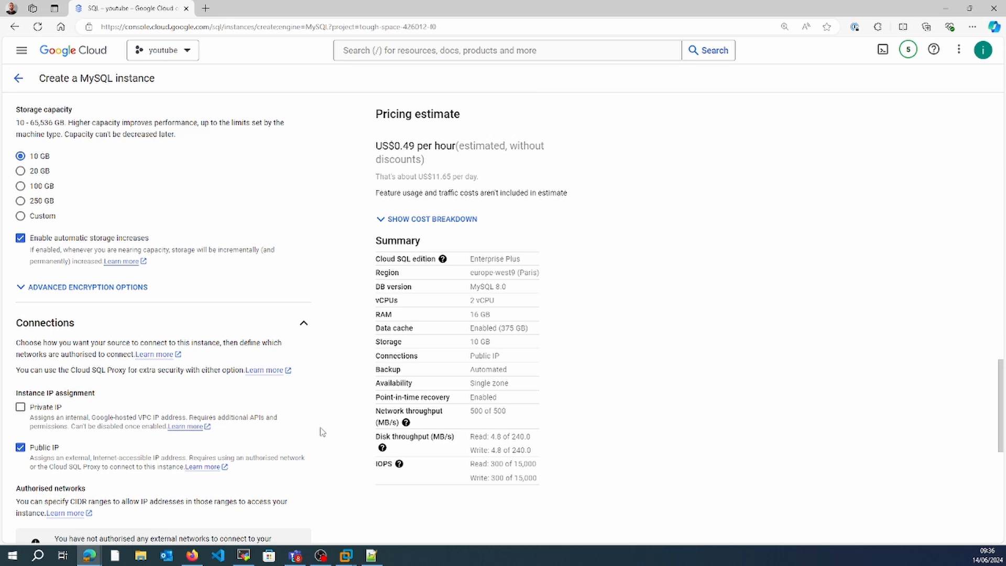
scroll(340, 429, "down", 4)
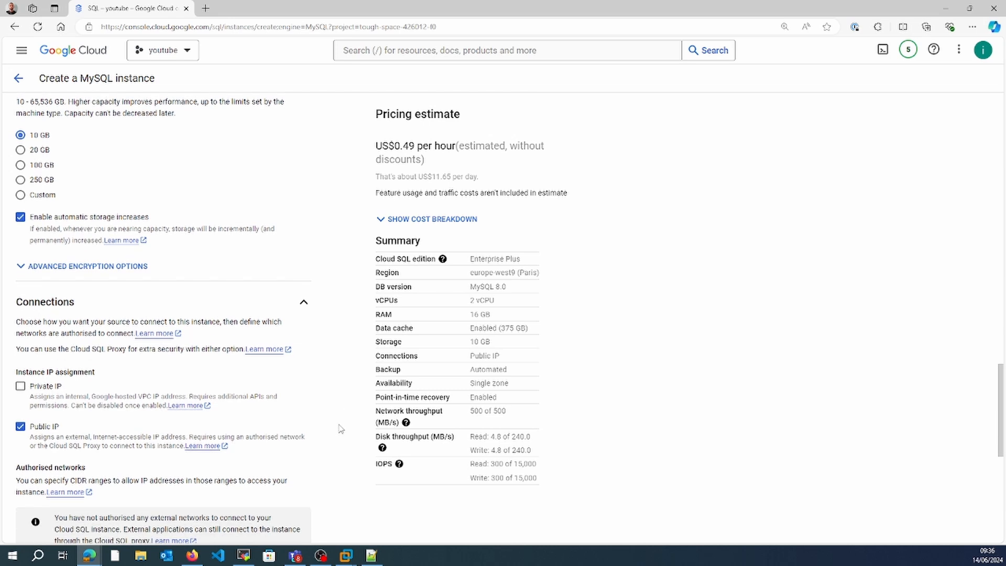
scroll(339, 429, "up", 1)
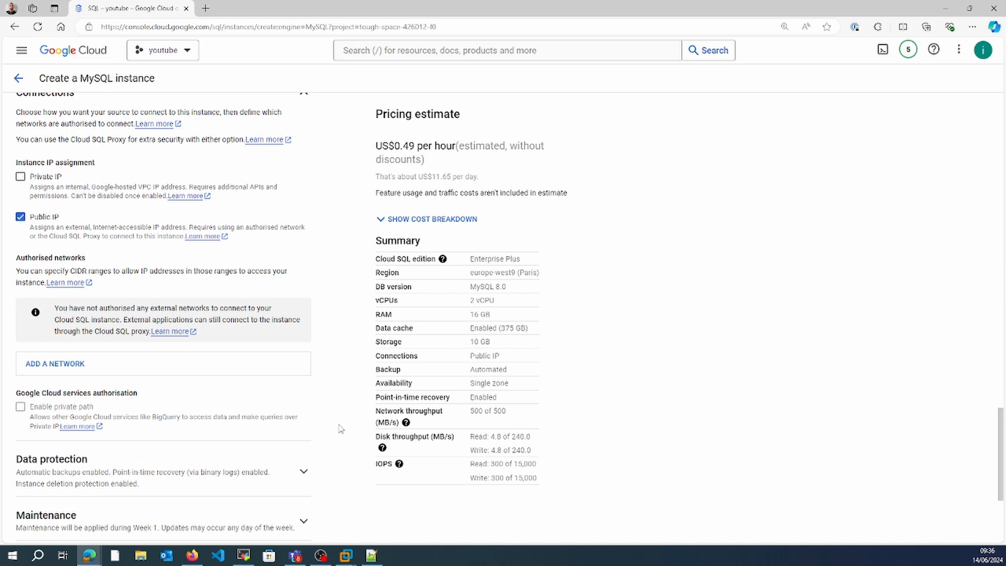
scroll(340, 428, "down", 2)
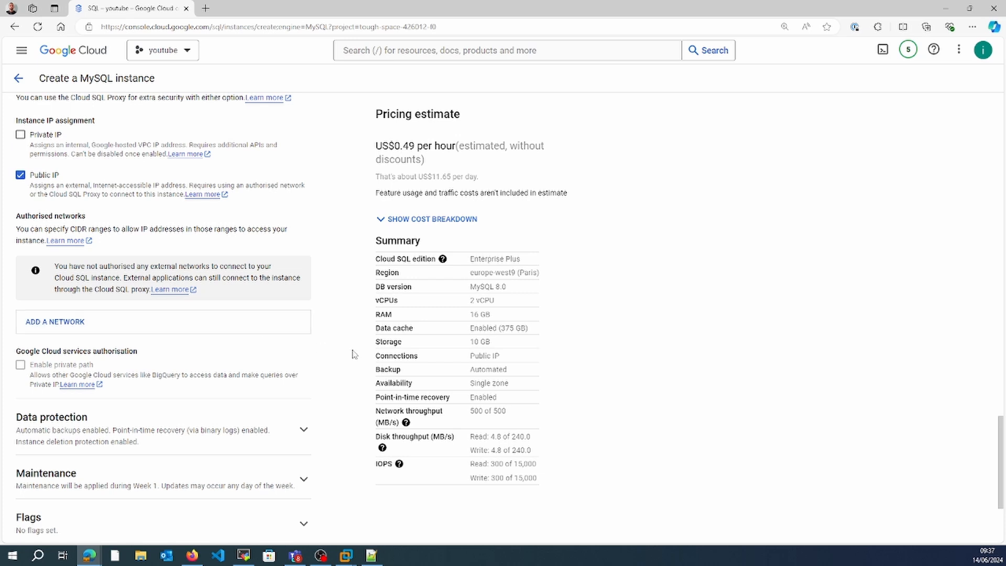
Expand the data protection settings and review the automated backup, point-in-time recovery and deletion protection options
scroll(352, 354, "down", 3)
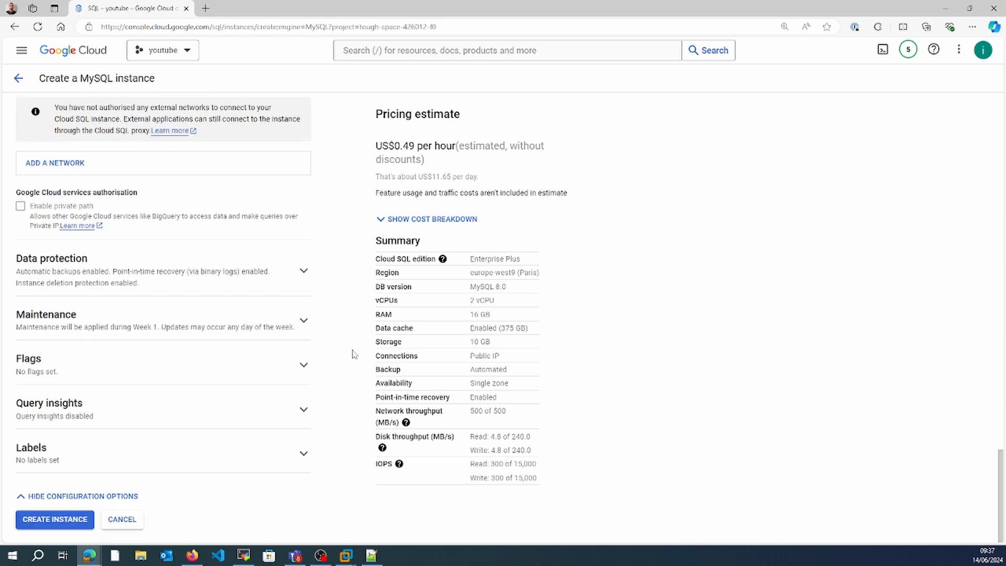
left_click(299, 288)
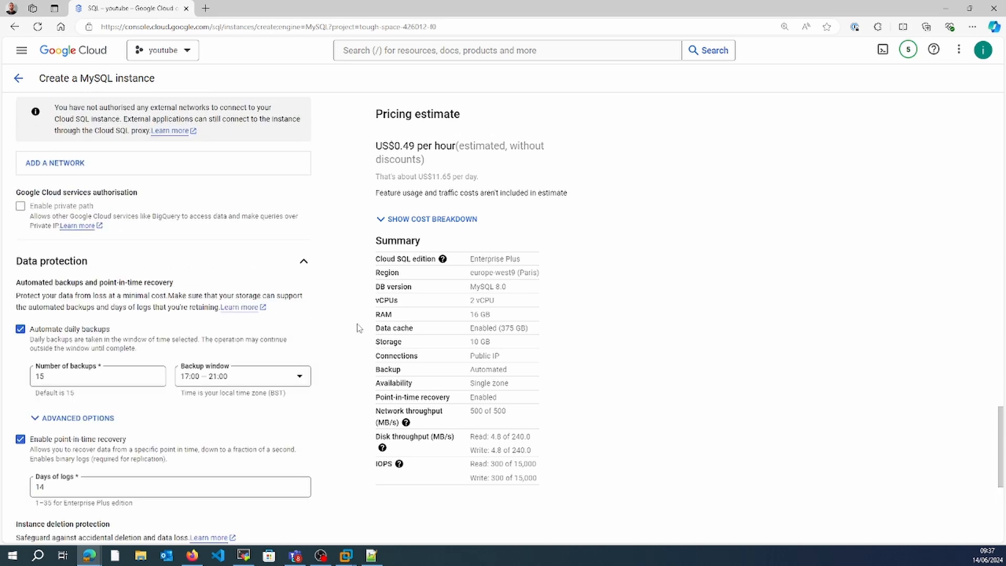
scroll(356, 327, "down", 4)
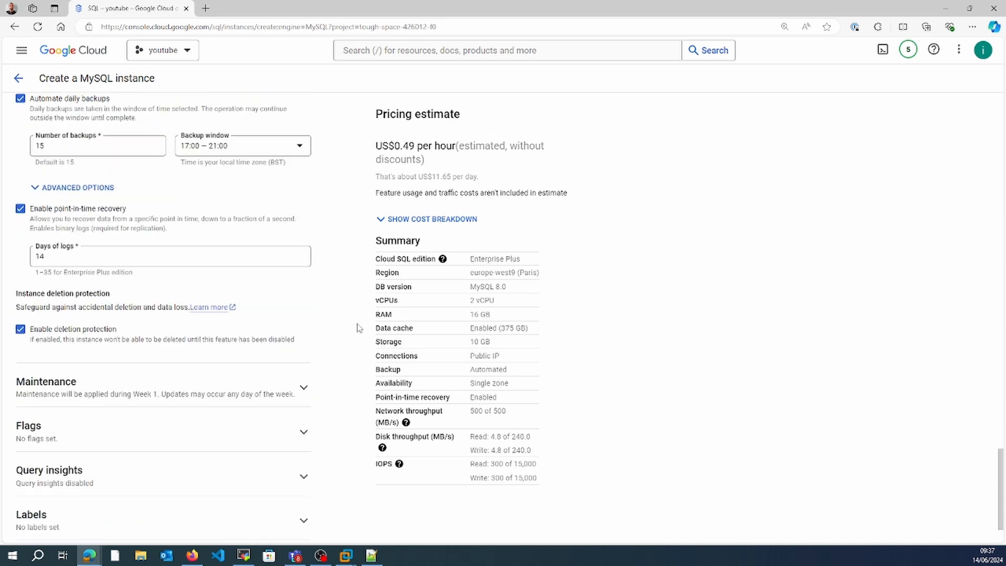
scroll(357, 328, "up", 1)
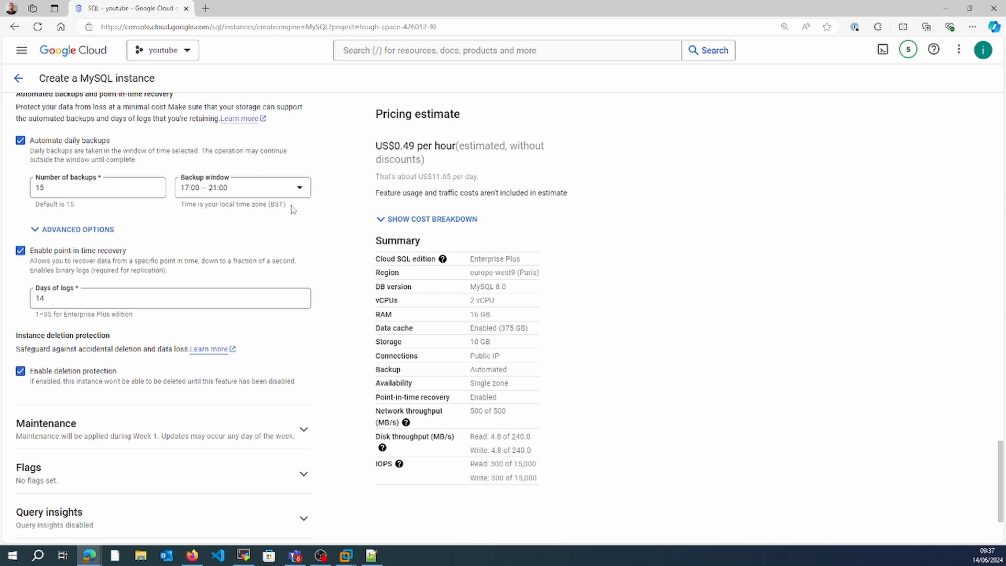
scroll(337, 229, "down", 3)
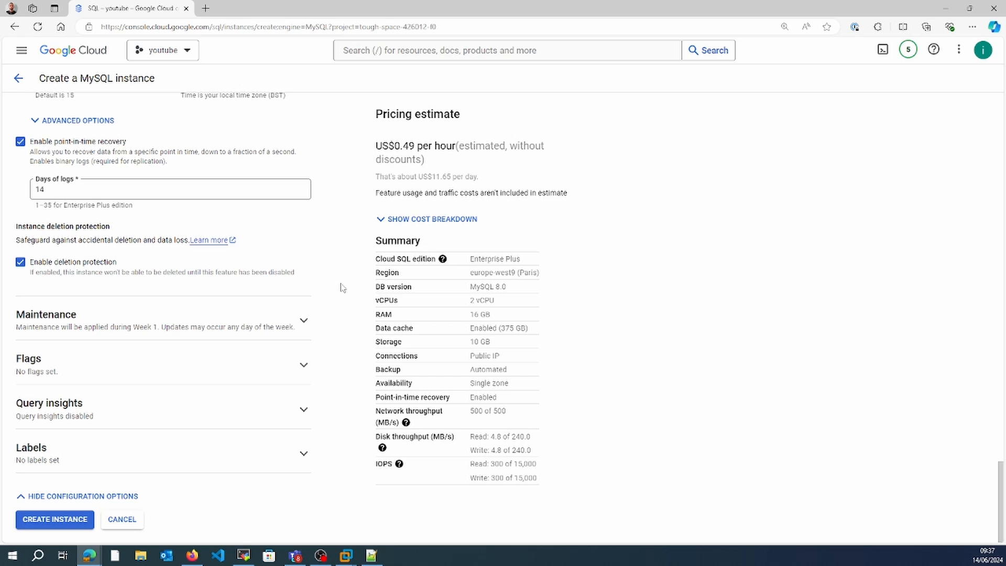
Expand the maintenance settings and set the maintenance window to Sunday, 00:00 – 01:00
left_click(289, 327)
scroll(350, 323, "down", 3)
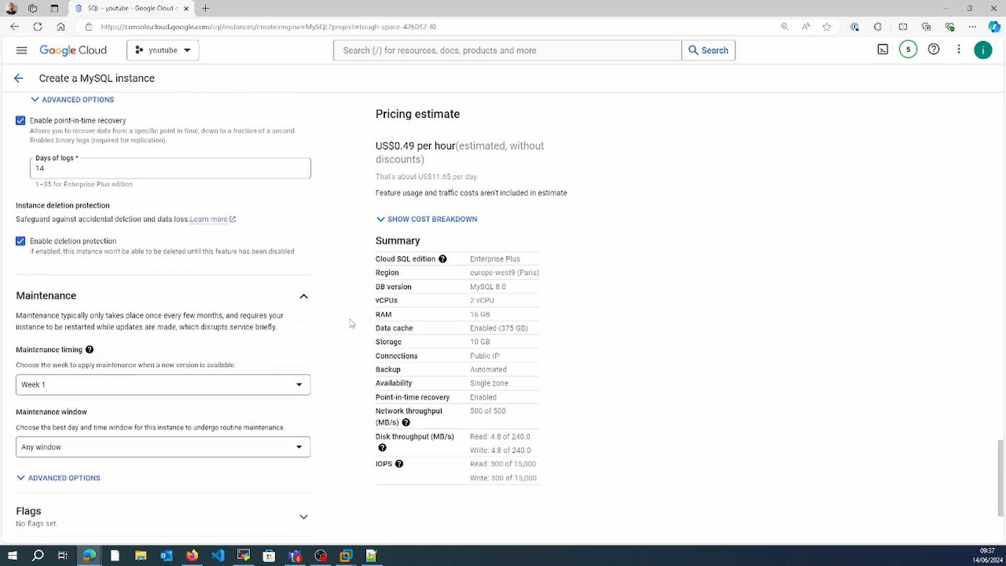
left_click(273, 294)
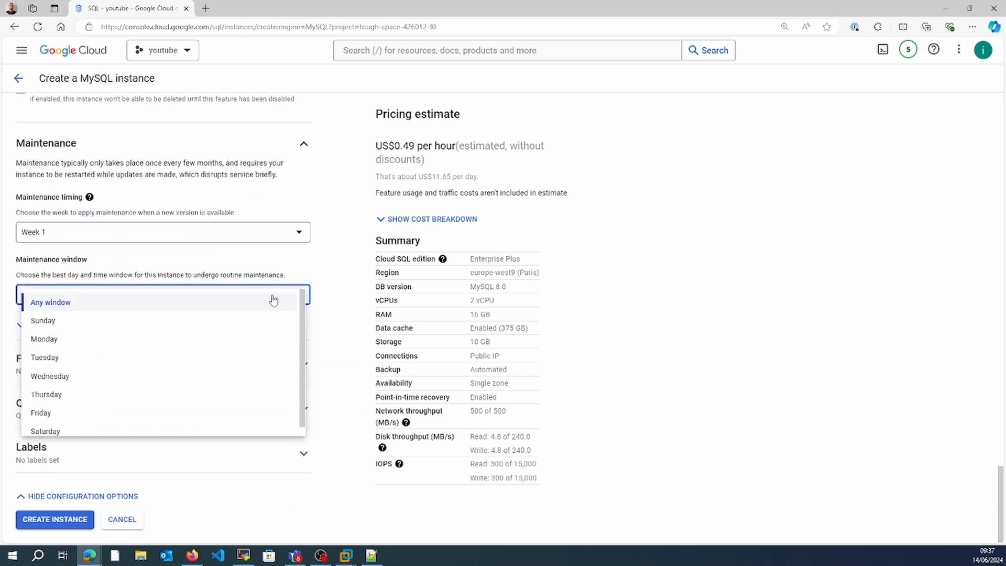
left_click(234, 322)
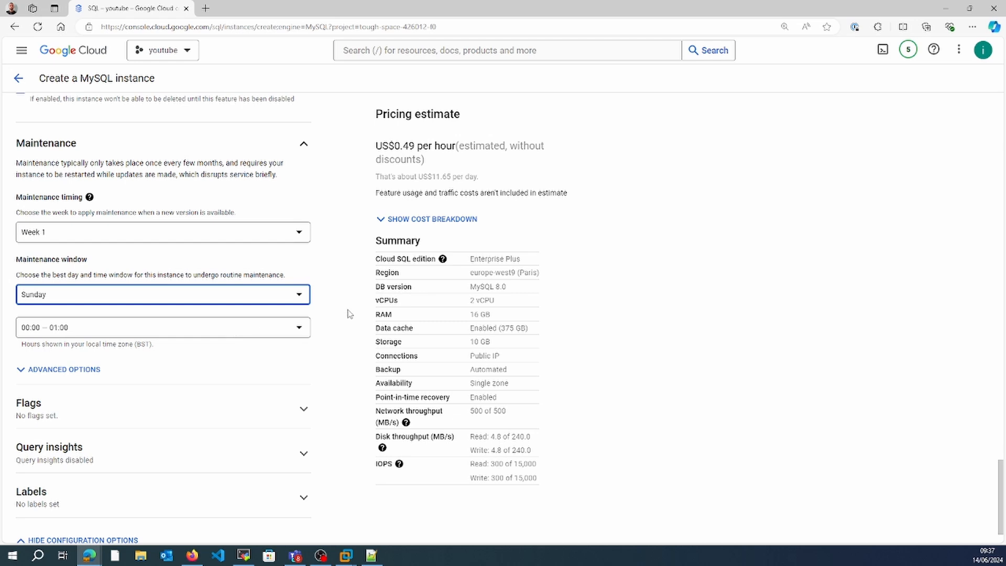
left_click(299, 338)
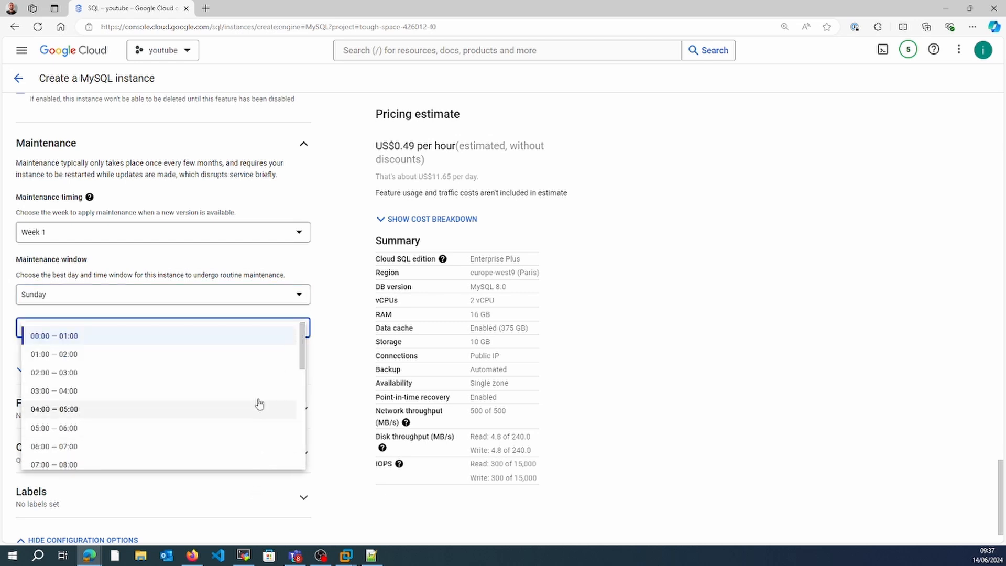
left_click(343, 363)
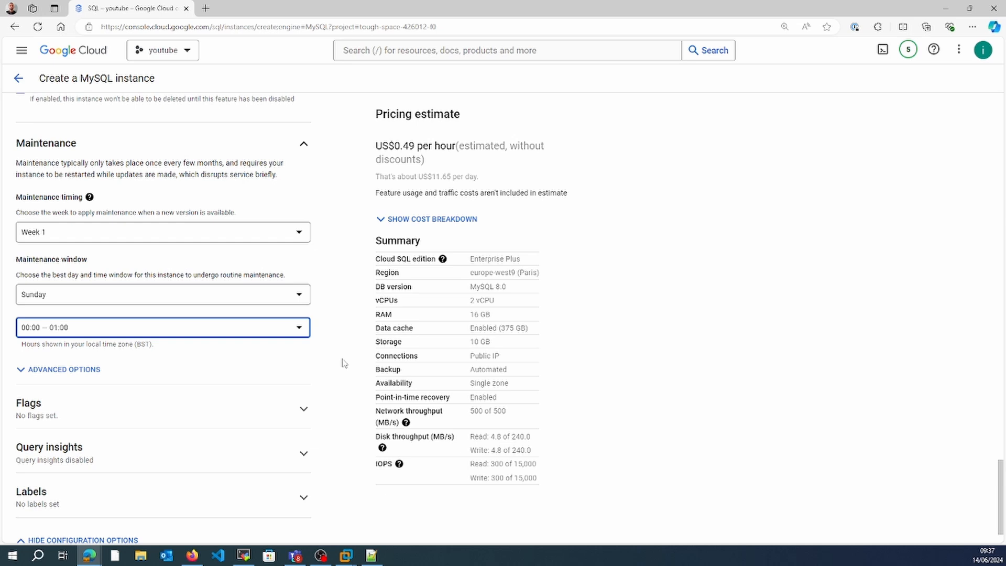
key("Down")
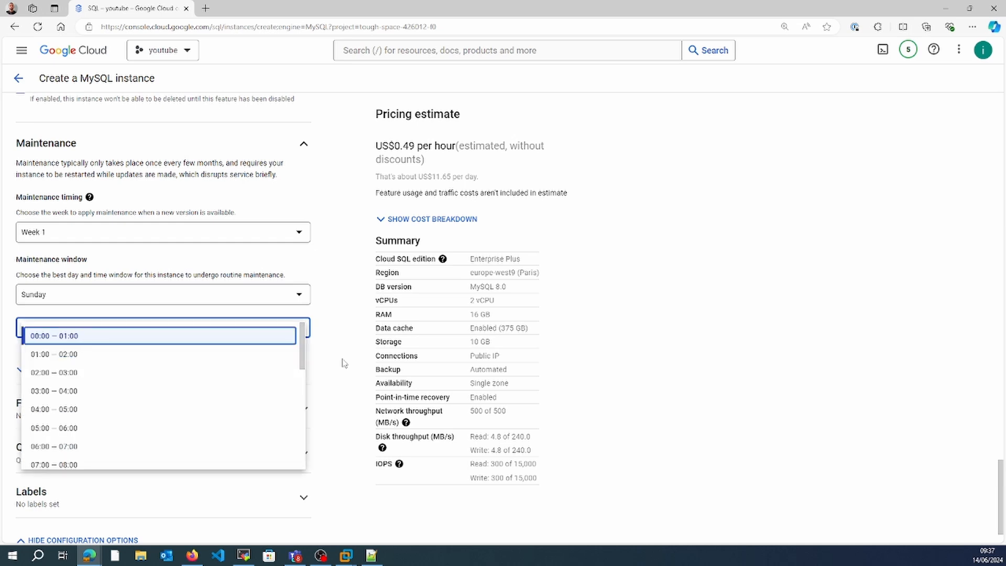
left_click(343, 363)
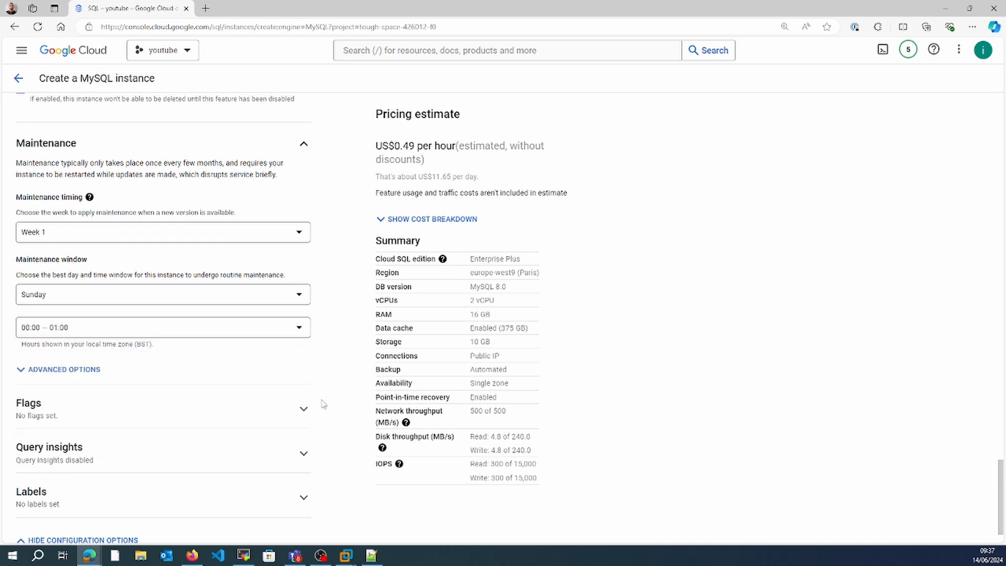
Expand the database flags section to check its options, and create the MySQL instance
left_click(303, 409)
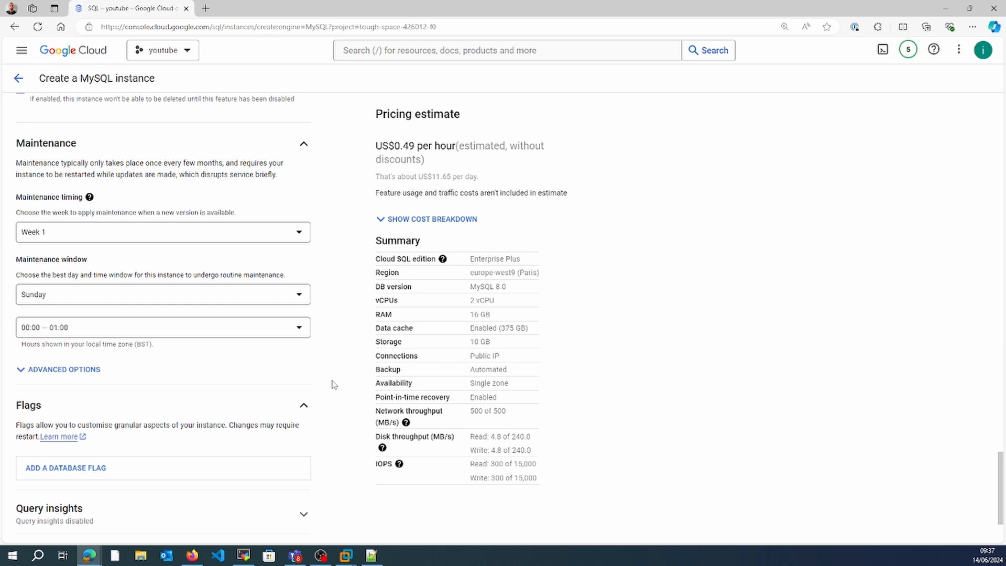
scroll(332, 385, "down", 2)
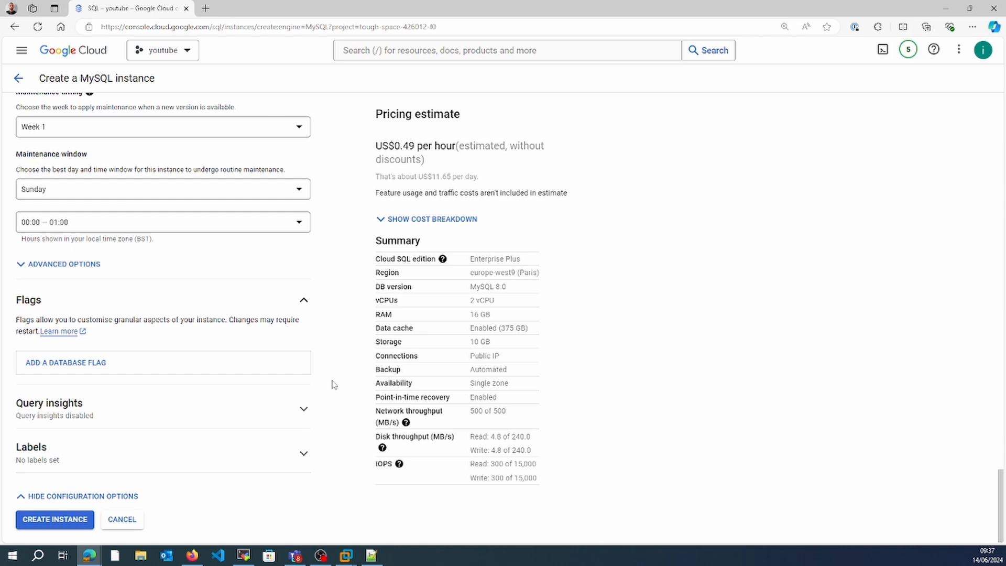
left_click(66, 526)
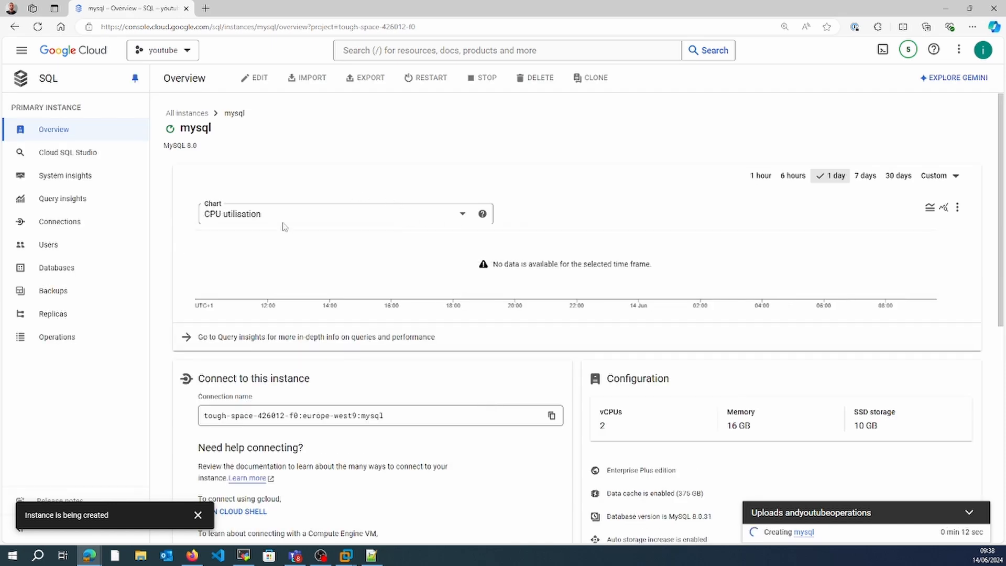
View the user accounts and the databases of the new mysql instance
left_click(79, 252)
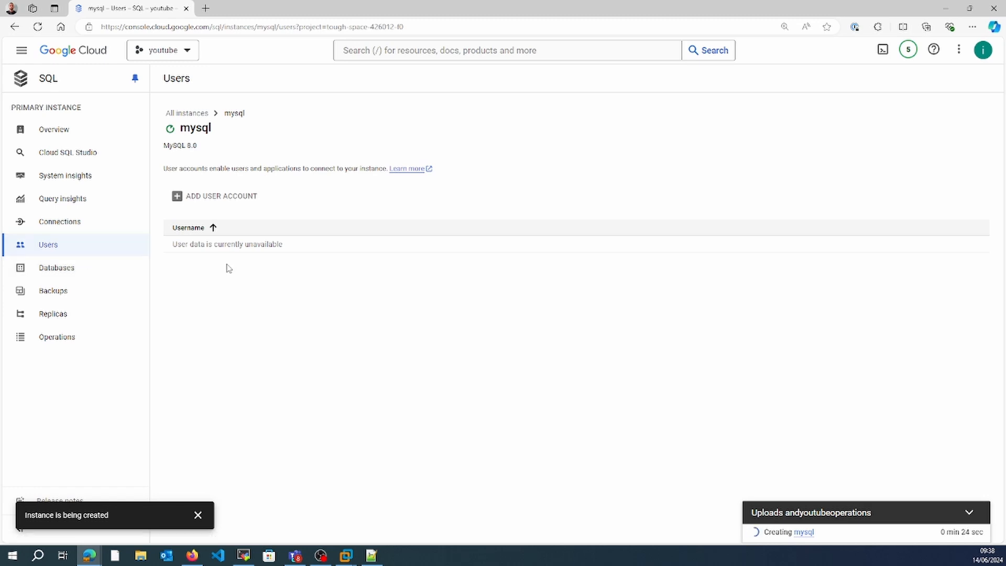
left_click(102, 271)
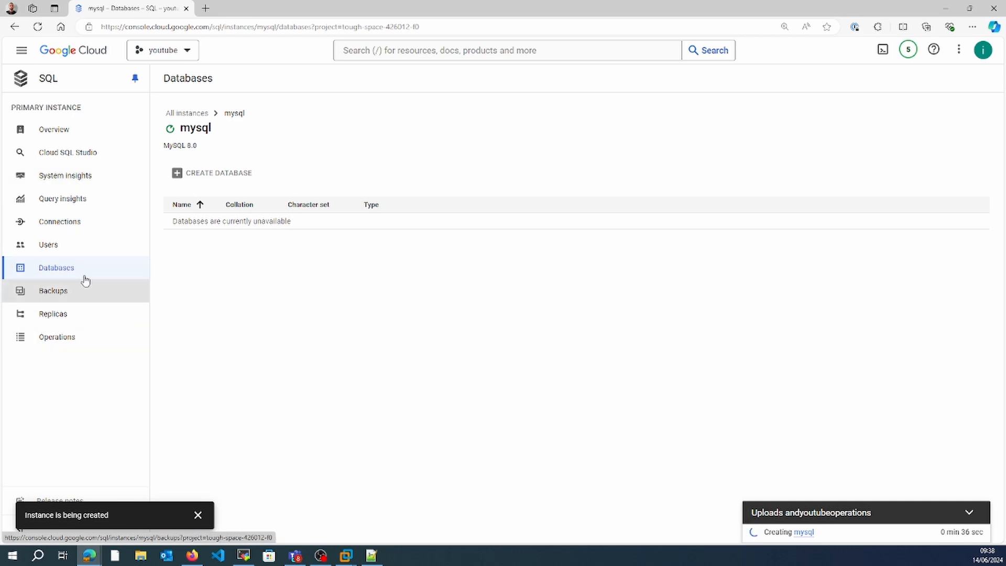
Review the instance's connection networking settings and its security options for SSL mode and client certificates
left_click(75, 222)
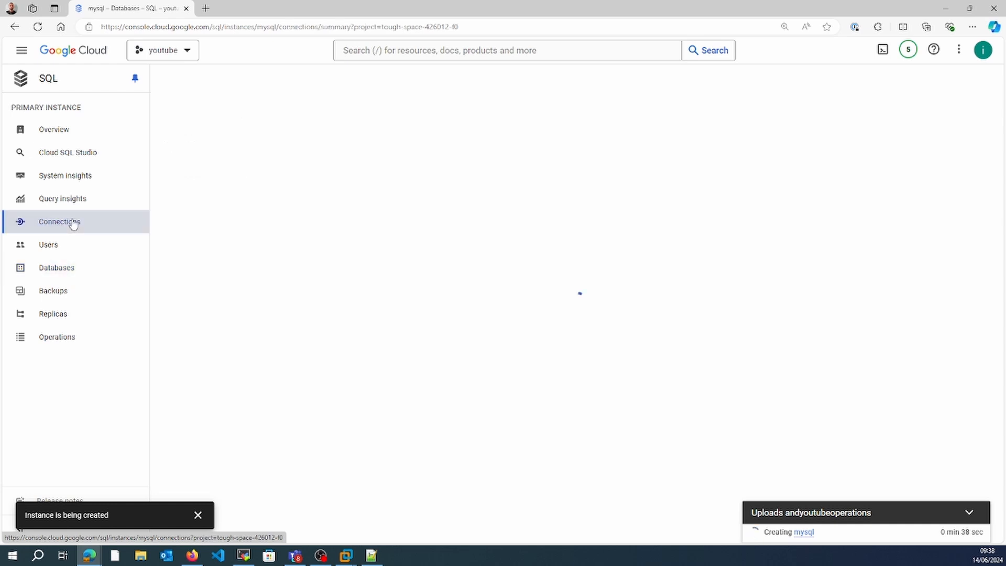
left_click(271, 181)
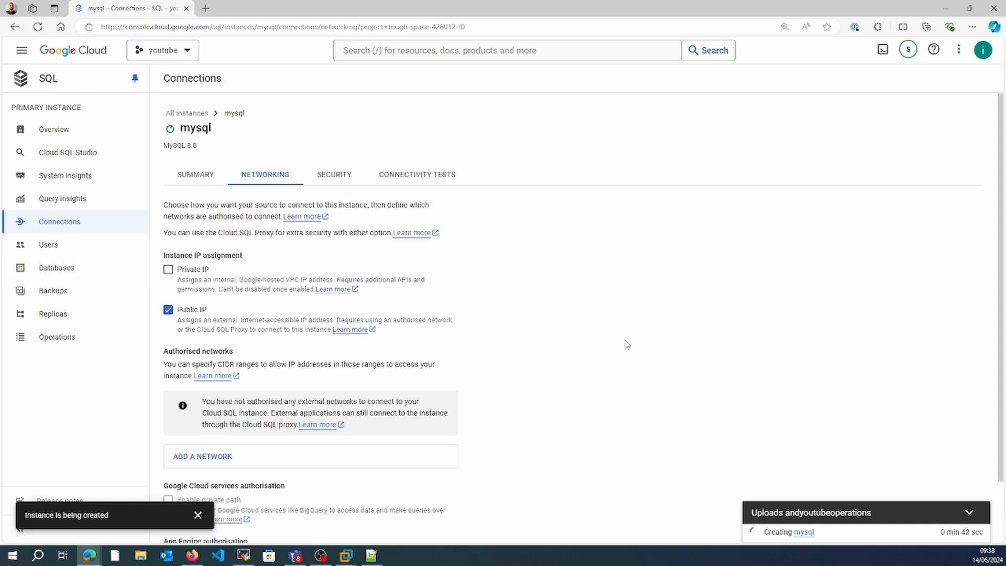
scroll(627, 344, "down", 2)
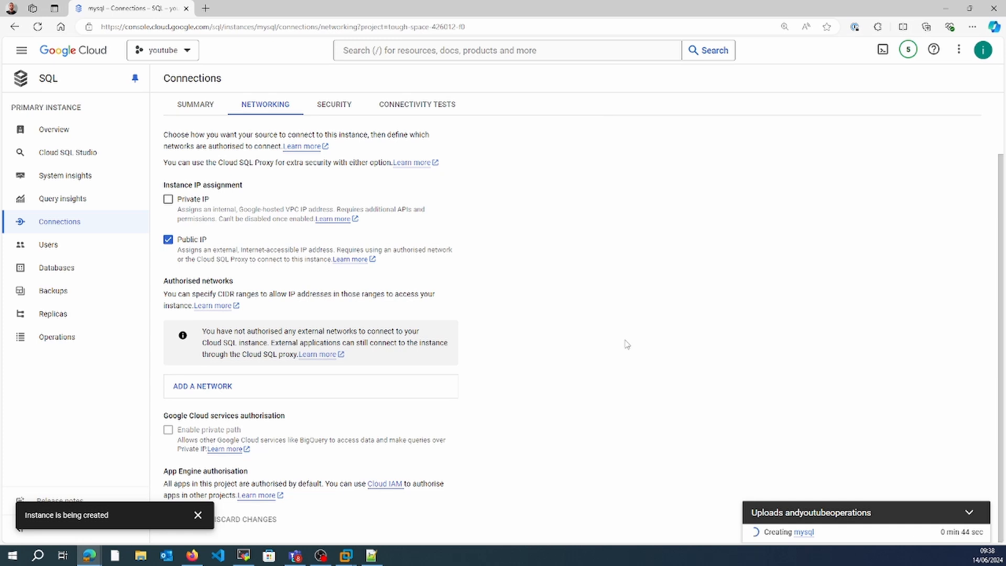
left_click(333, 109)
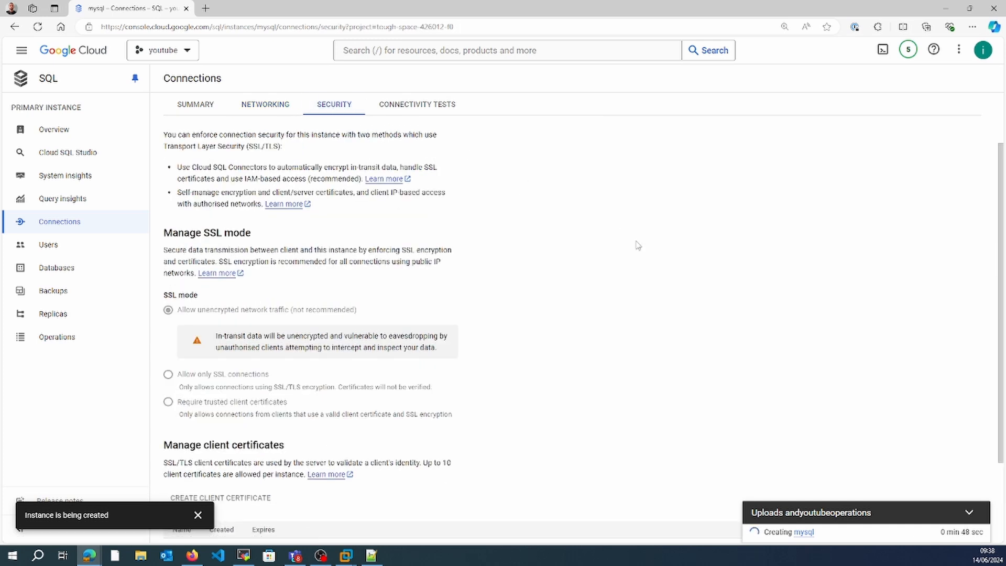
scroll(637, 245, "down", 2)
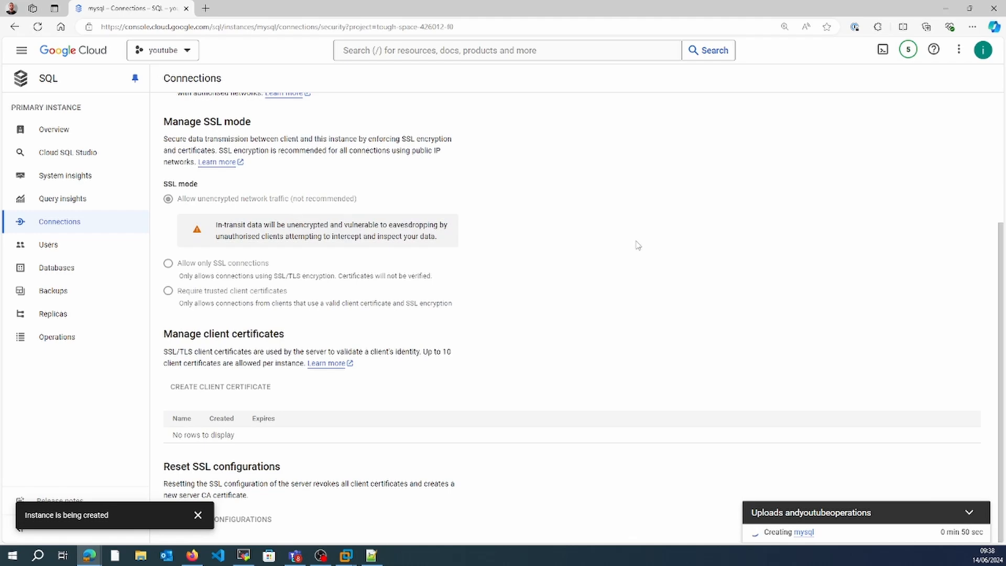
scroll(638, 246, "up", 1)
scroll(637, 246, "up", 3)
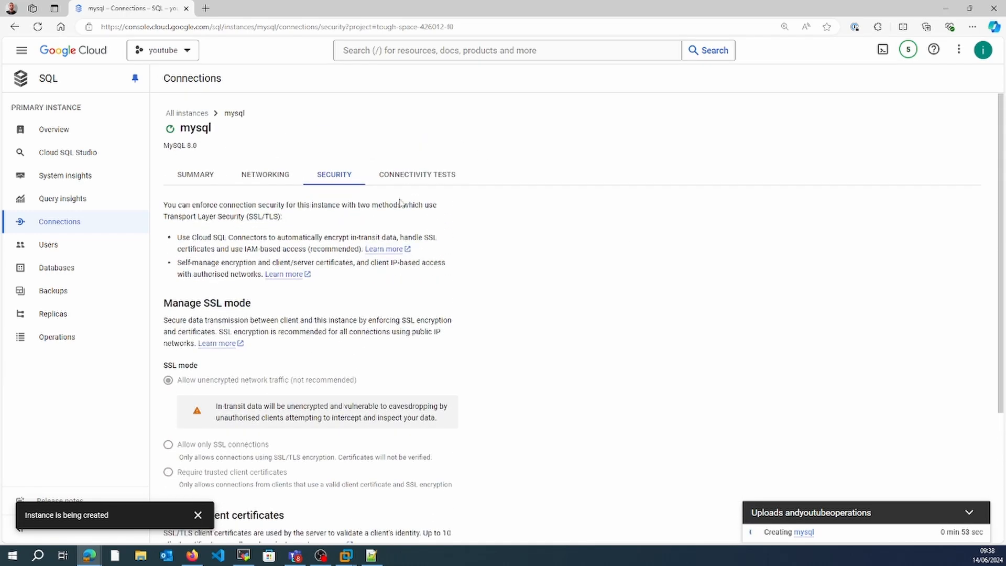
Enable the Network Management API for the instance's connectivity tests
left_click(413, 175)
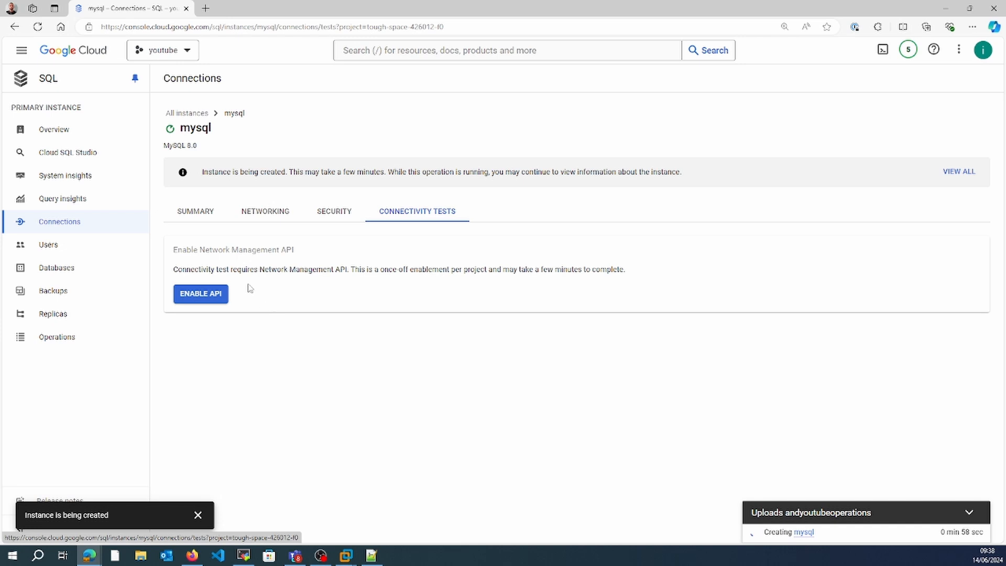
left_click(207, 298)
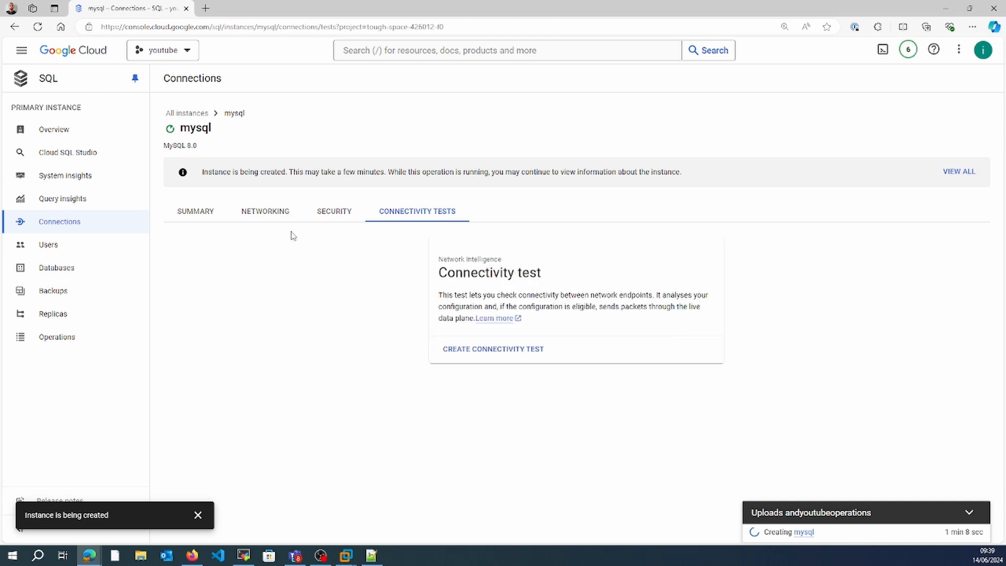
Review the instance's connections summary and the status, connection and configuration details in its overview
left_click(191, 216)
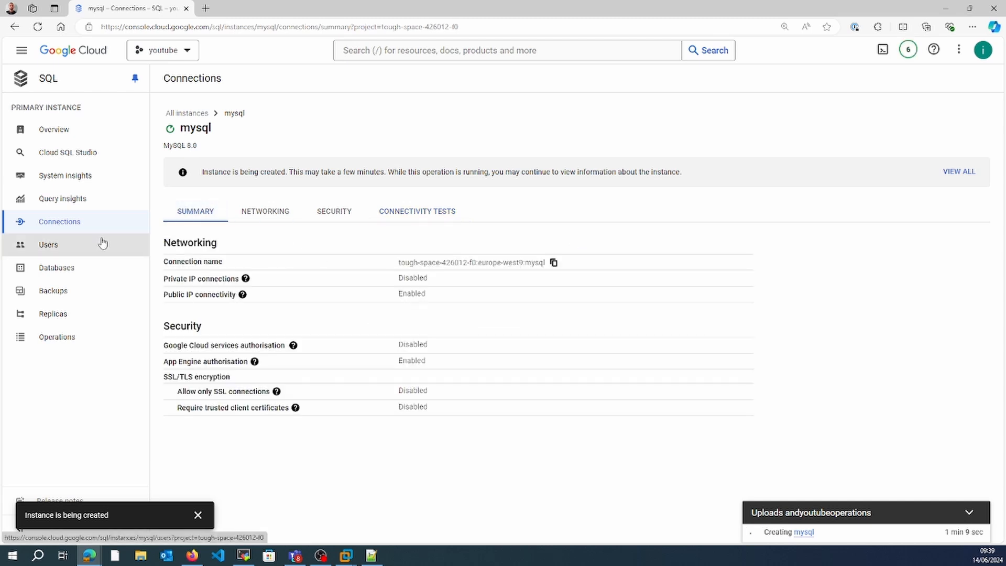
left_click(46, 131)
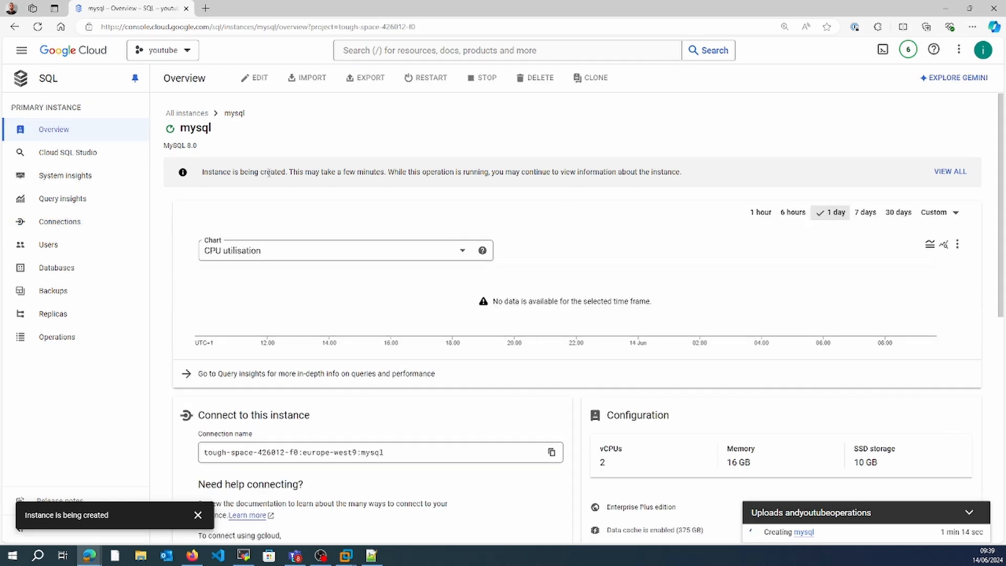
left_click_drag(203, 173, 664, 173)
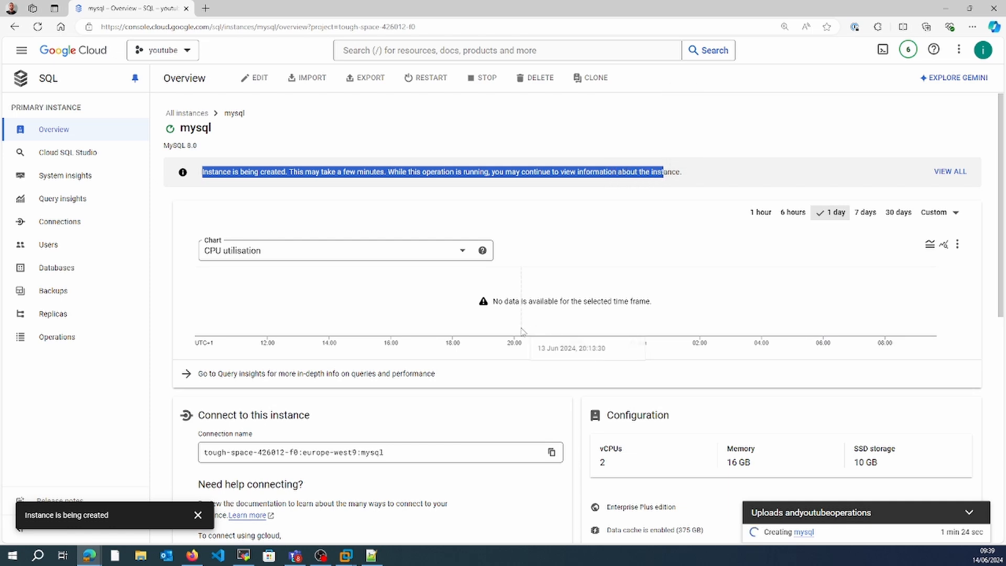
left_click(412, 422)
scroll(412, 422, "down", 6)
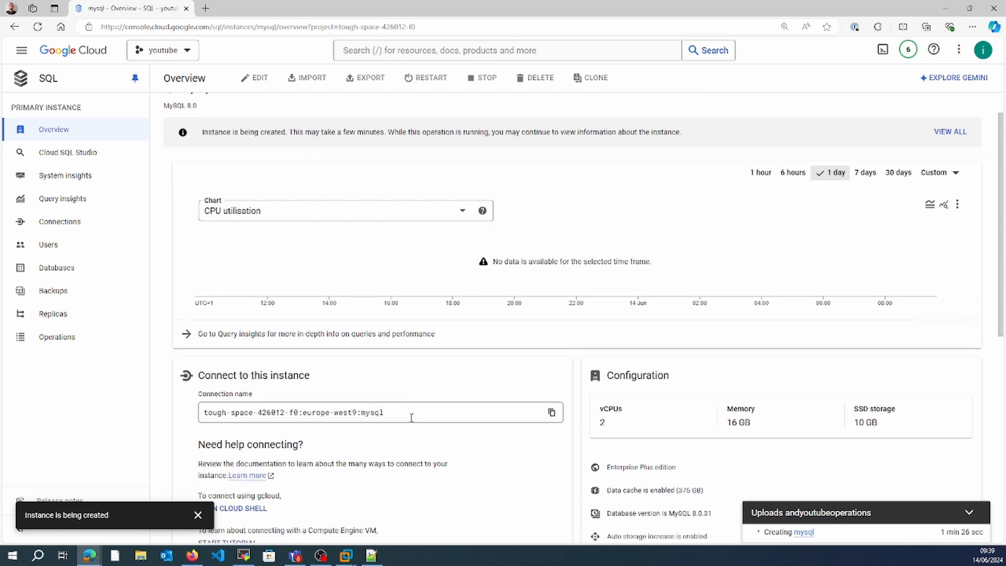
scroll(413, 422, "up", 2)
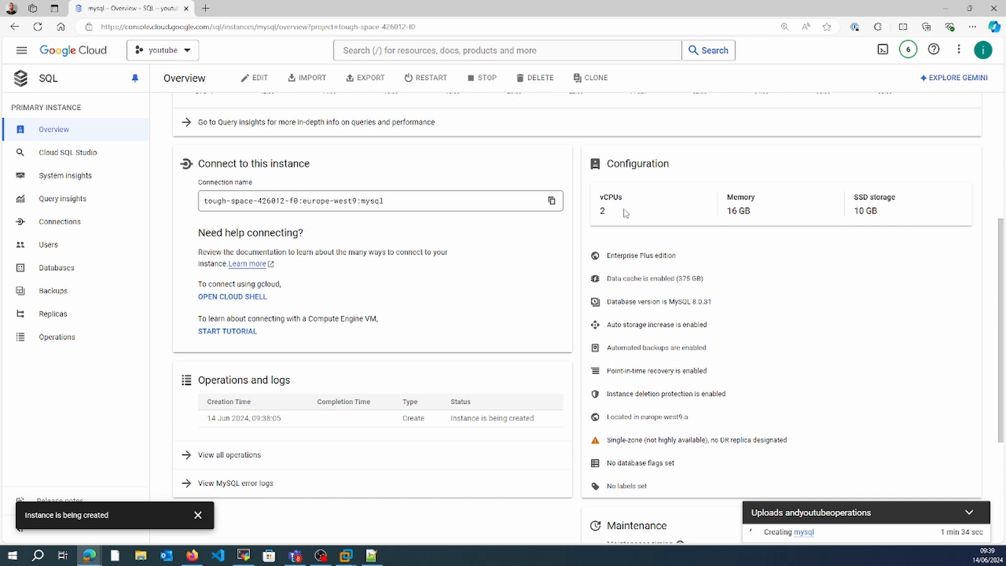
Review the vCPU, memory and storage configuration and the maintenance settings in the mysql instance's overview
left_click_drag(602, 208, 600, 197)
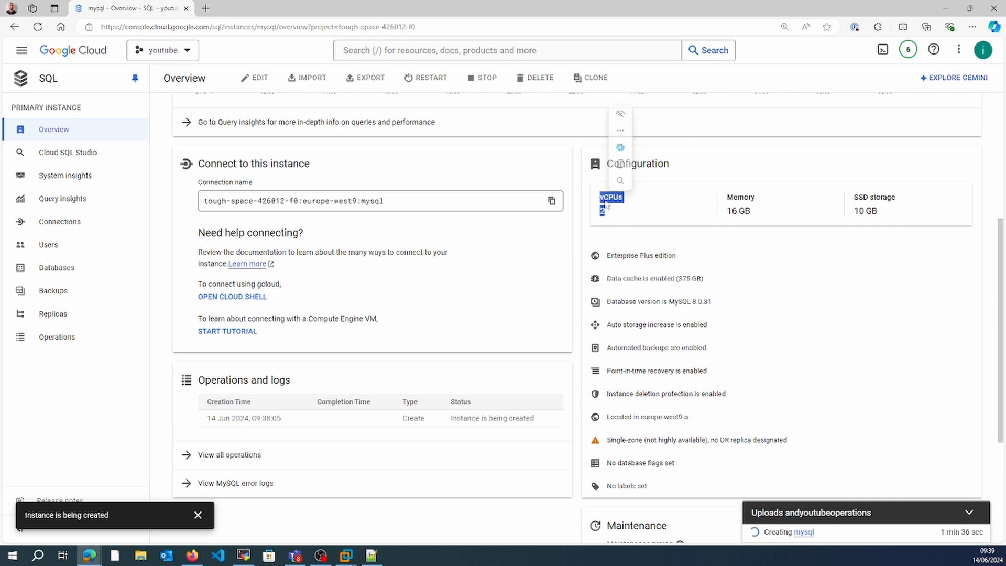
left_click(737, 201)
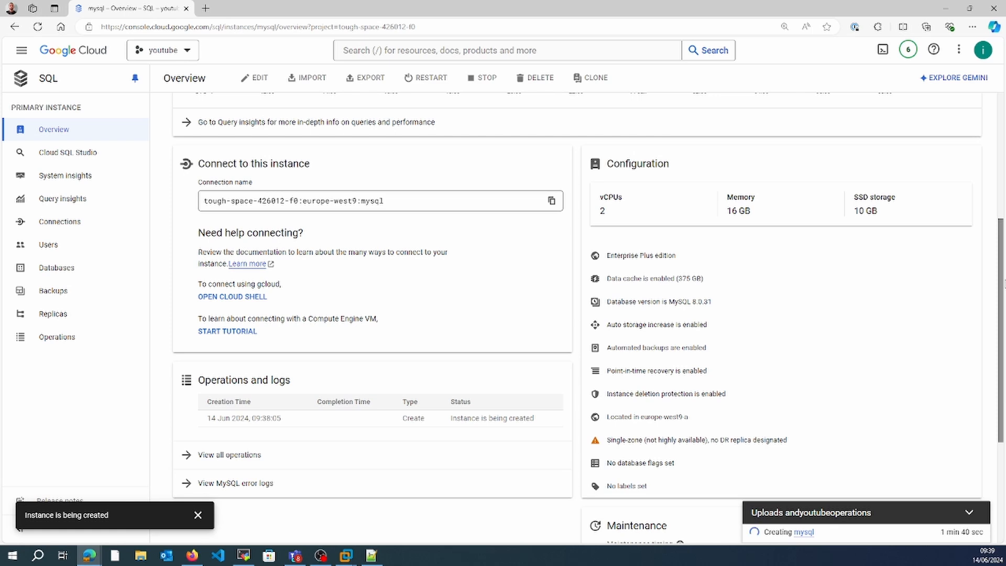
scroll(1004, 283, "down", 4)
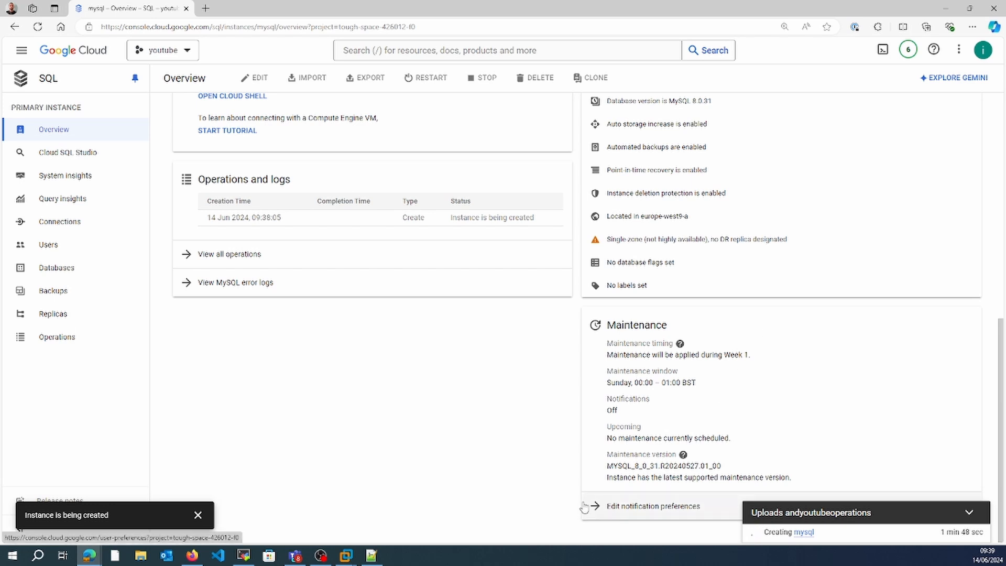
Examine the monitoring charts in the instance's system insights and view its query insights page
left_click(70, 149)
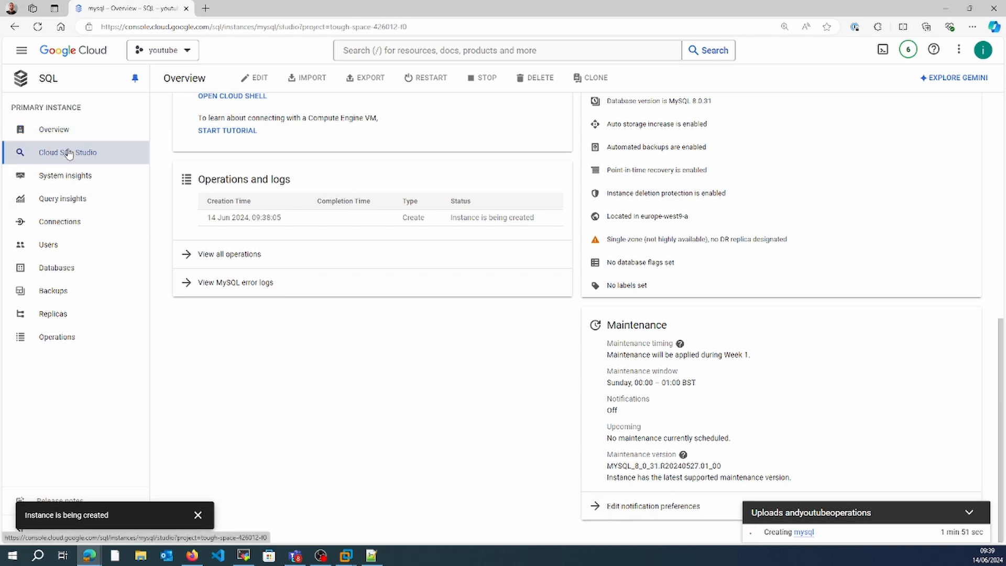
left_click(78, 180)
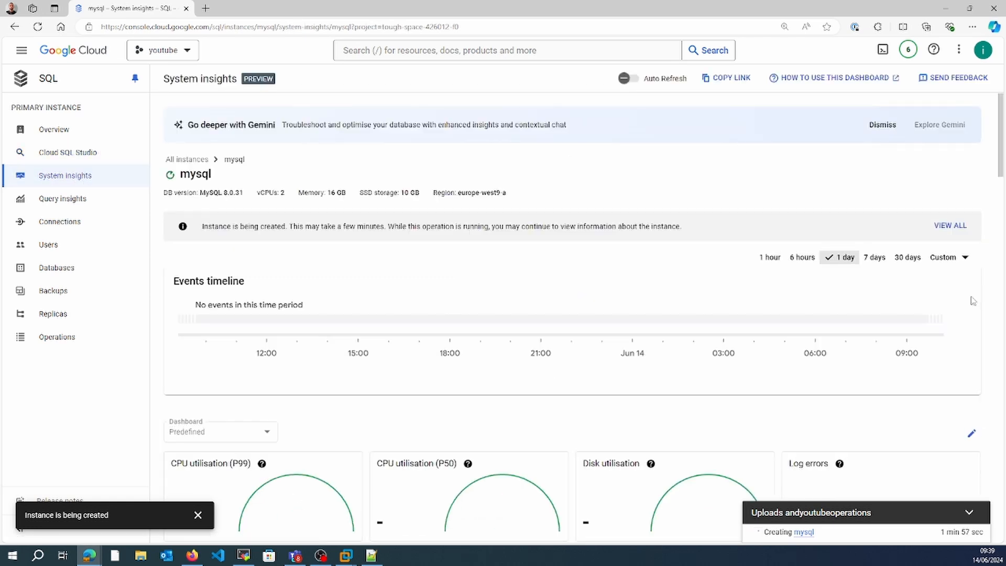
left_click(997, 235)
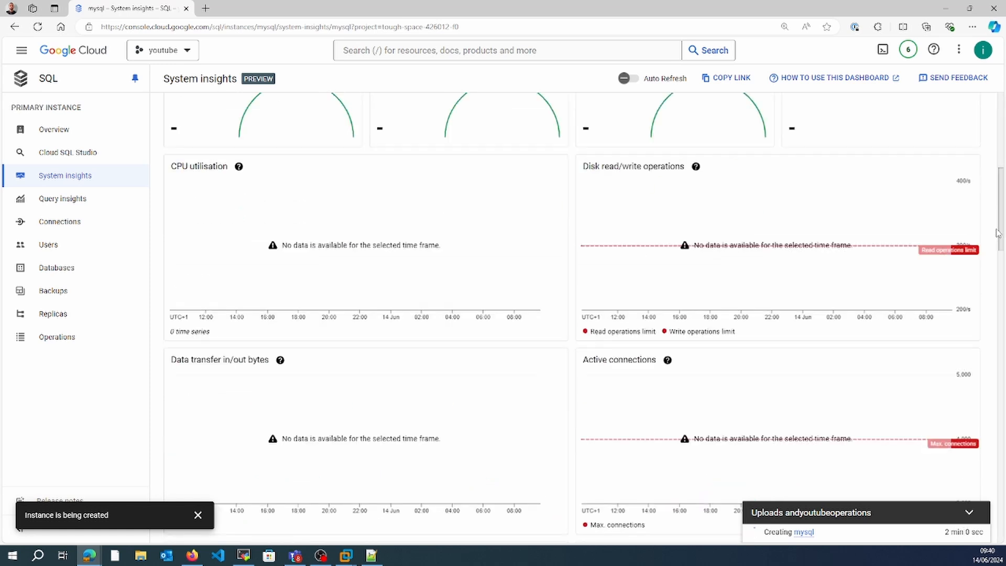
left_click_drag(998, 234, 1004, 343)
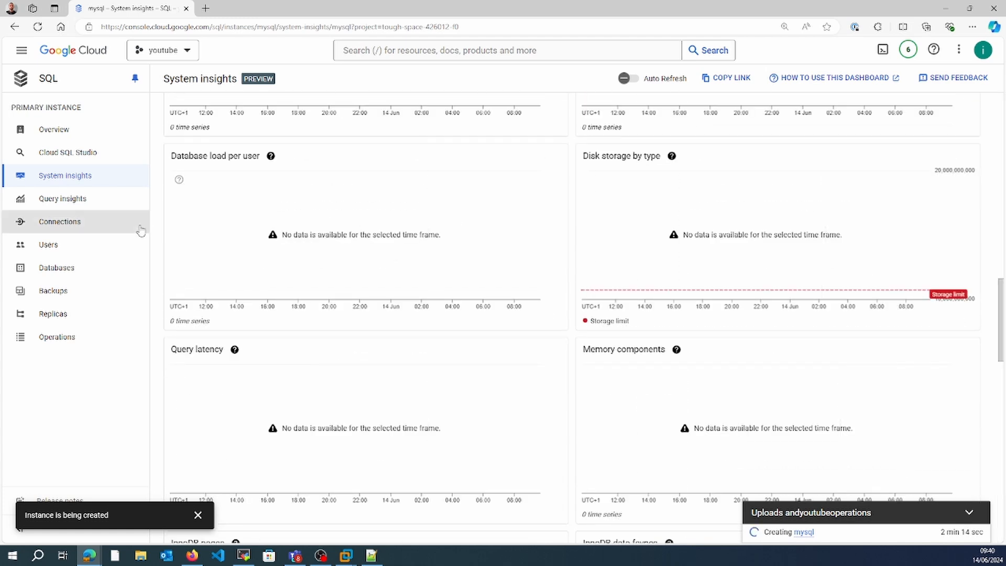
left_click(107, 197)
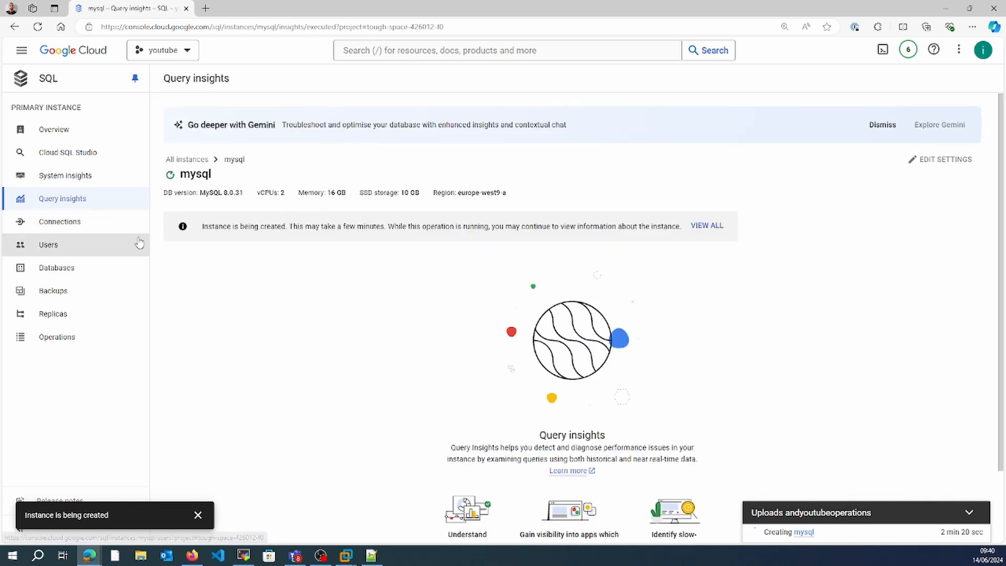
left_click(71, 224)
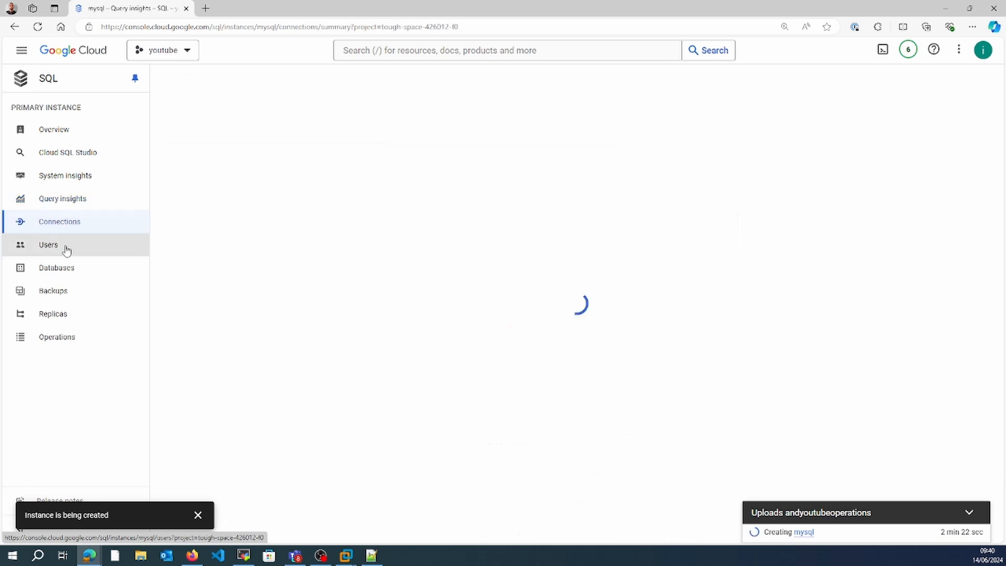
Return to the instance's overview and select its public IP address in the connection details
left_click(74, 138)
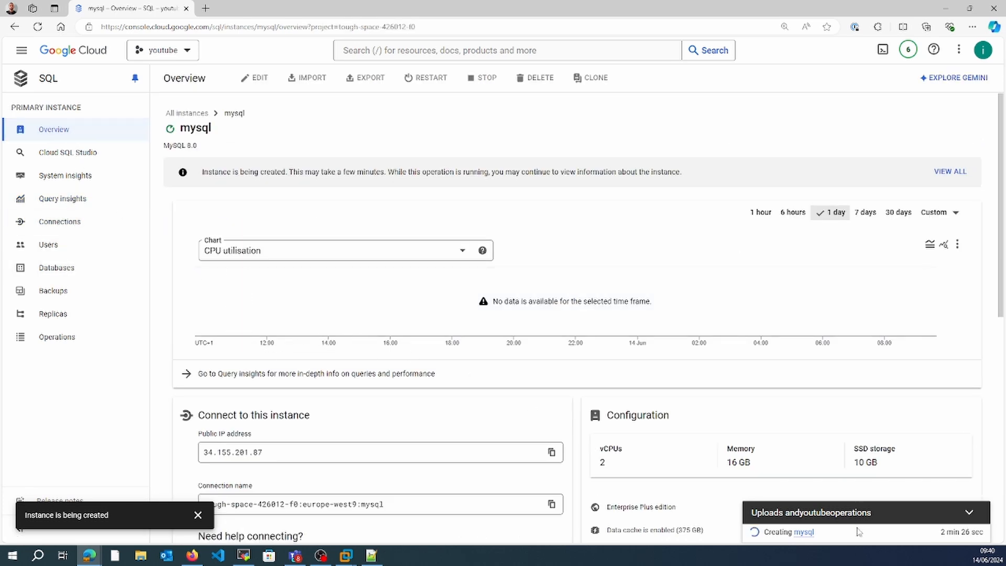
mouse_move(856, 531)
scroll(308, 437, "down", 2)
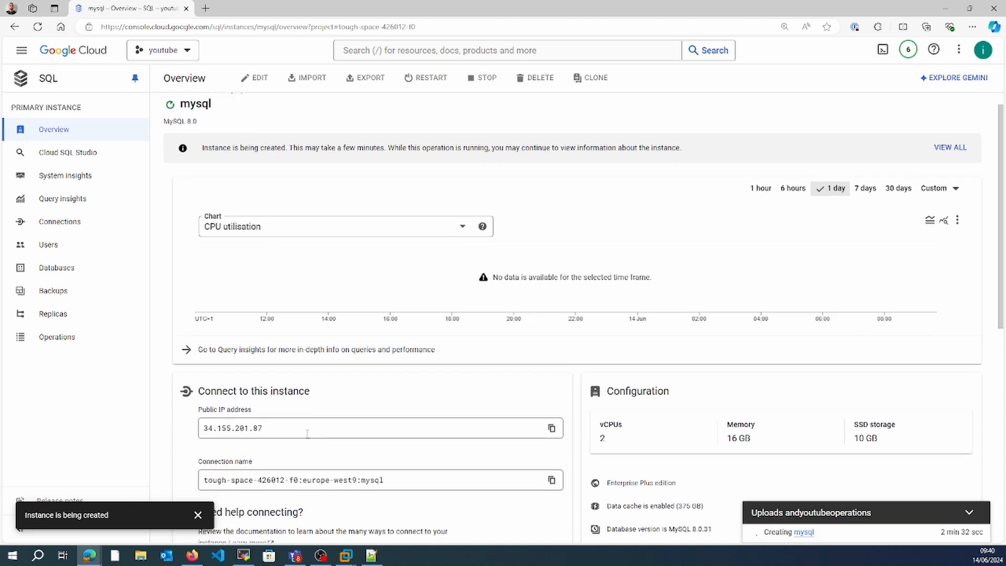
double_click(347, 365)
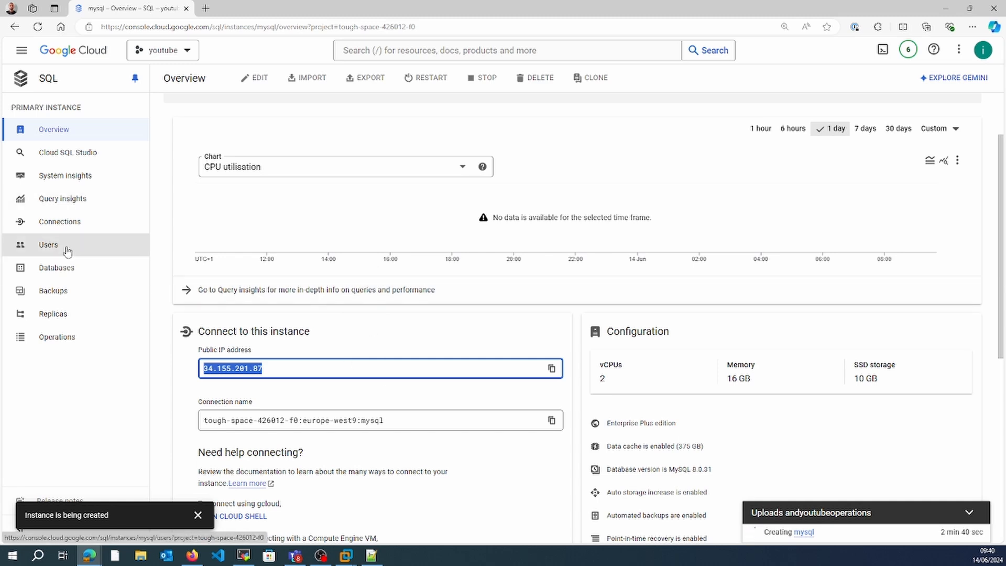
Check the Cloud SQL Studio sign-in page of the mysql instance
left_click(59, 221)
left_click(65, 175)
left_click(54, 129)
left_click(68, 152)
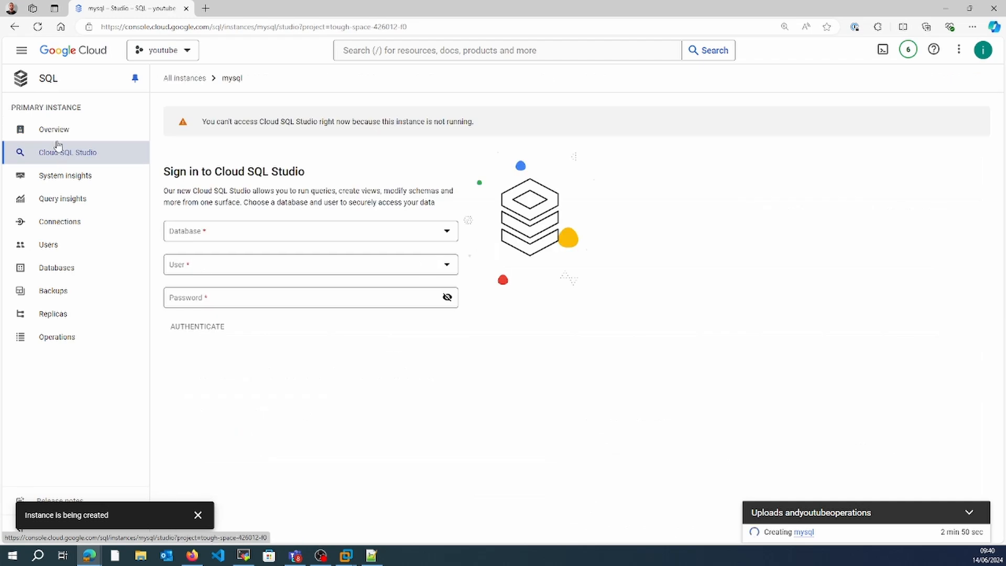
Change the time range of the overview's CPU utilisation chart and open the instance's MySQL error logs
left_click(54, 129)
left_click(766, 212)
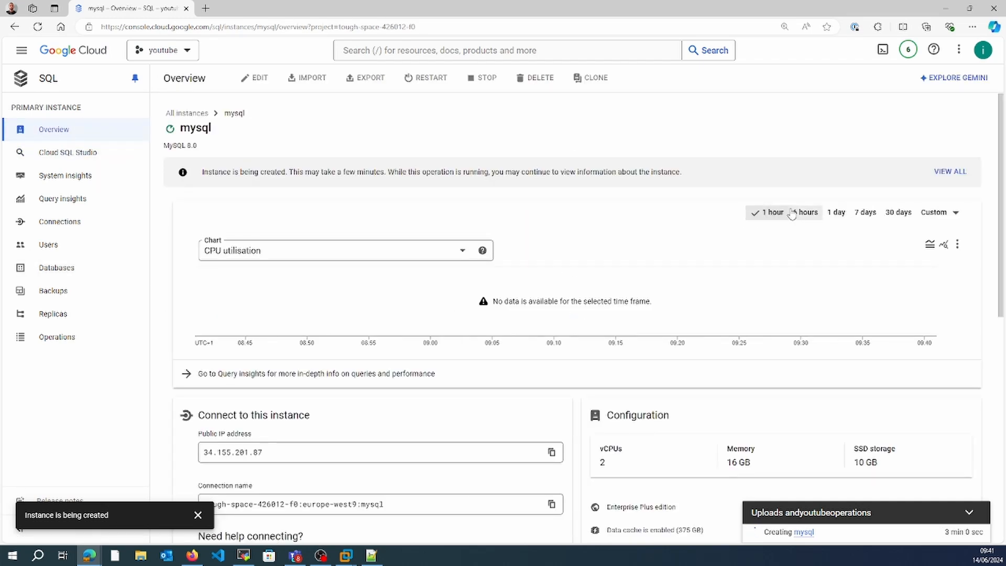
left_click(865, 212)
scroll(839, 314, "down", 8)
left_click(195, 414)
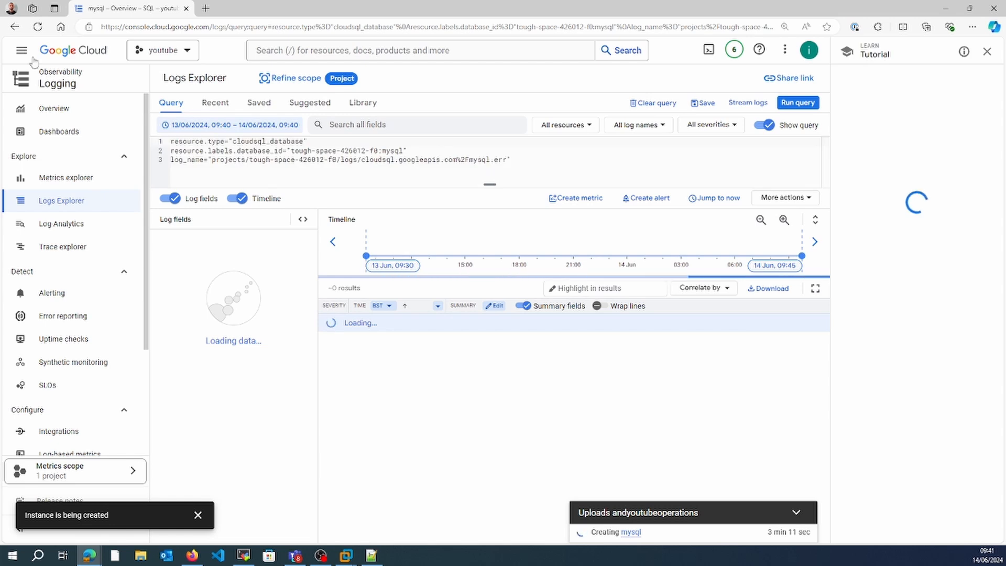
Go back from the logs to the instance's overview and review its connection, service account and configuration details
left_click(15, 27)
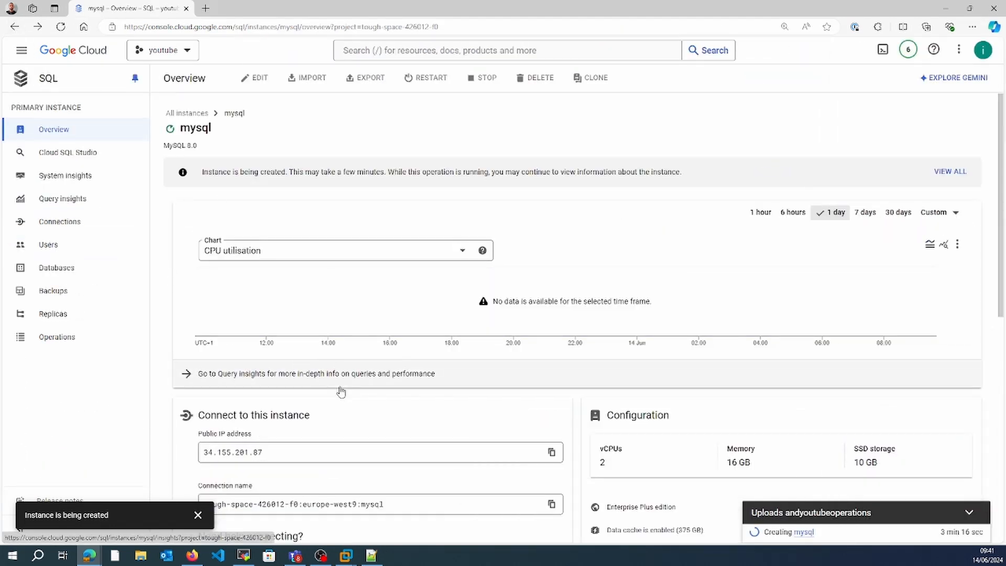
scroll(337, 396, "down", 9)
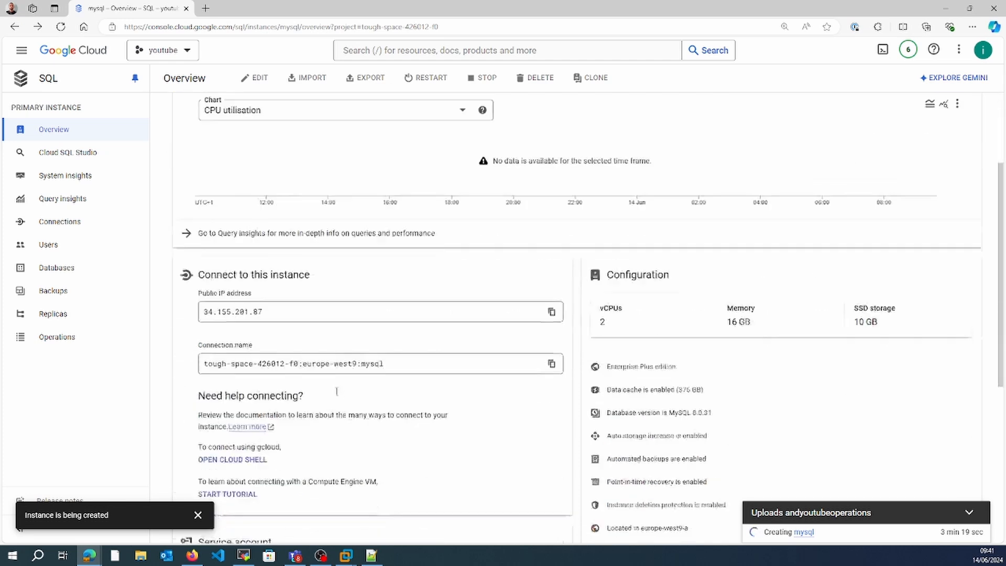
scroll(337, 395, "up", 3)
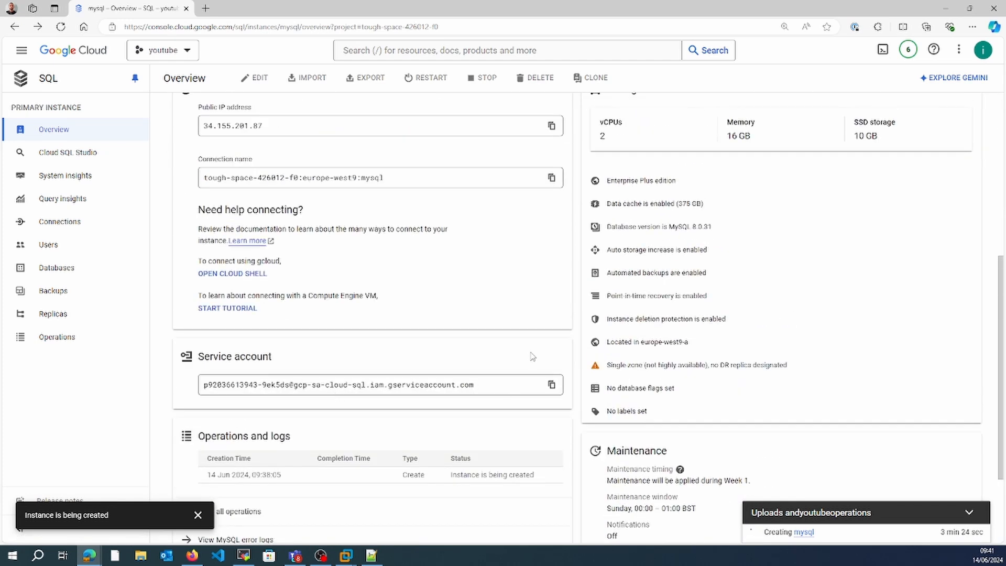
scroll(534, 341, "up", 6)
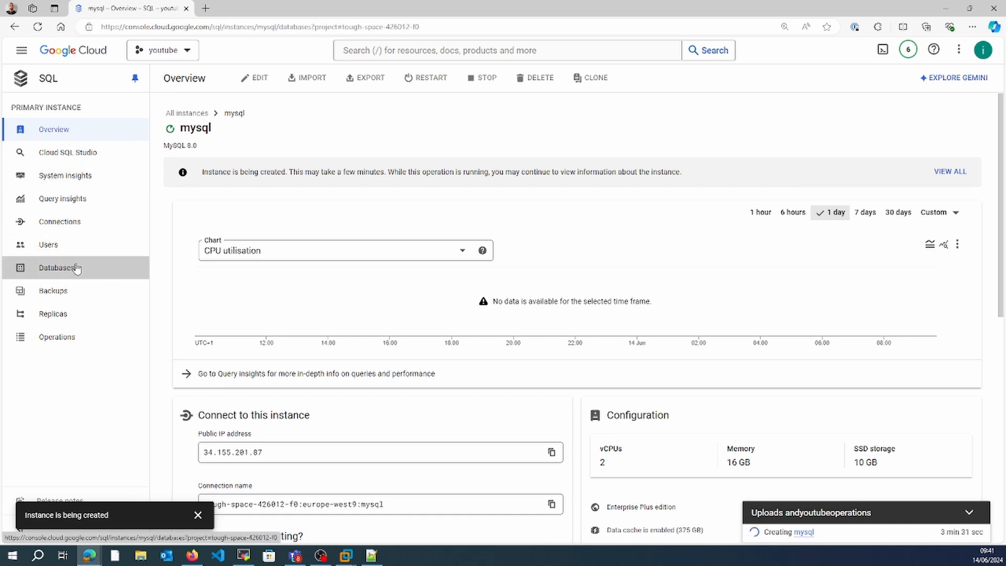
Check the instance's databases and its user accounts again
left_click(77, 267)
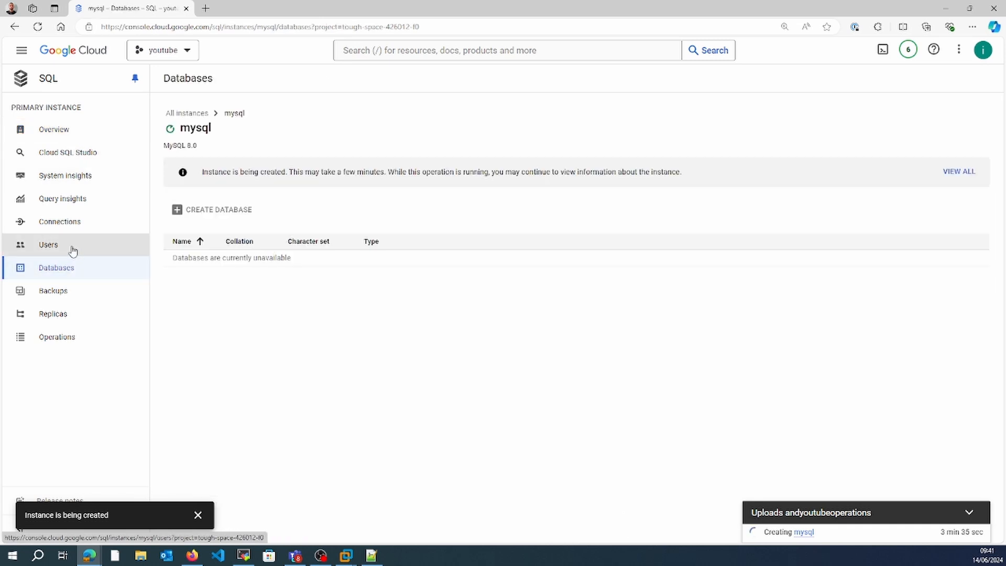
left_click(73, 251)
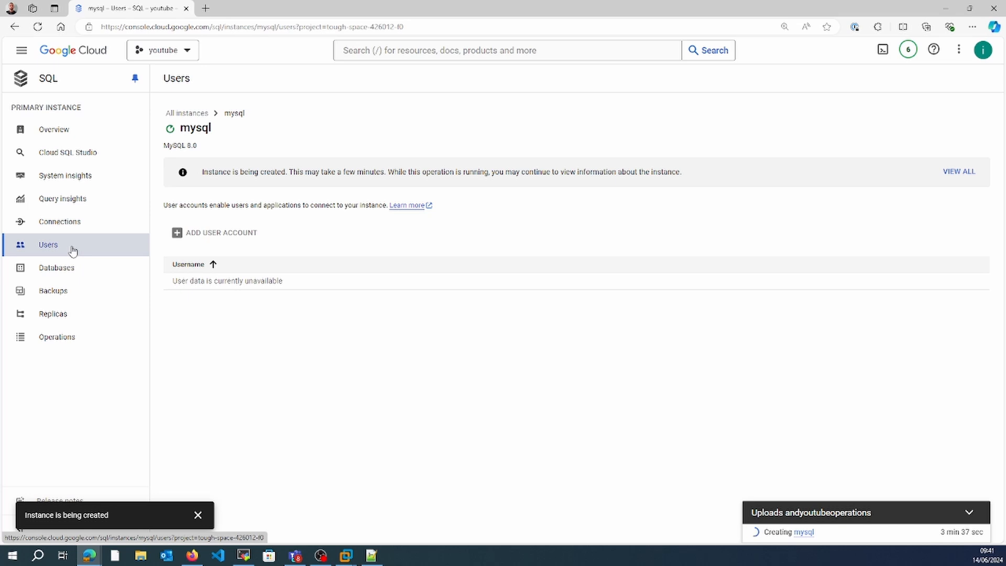
Review the operations and maintenance sections of the overview and check the instance in the list of all instances
left_click(60, 132)
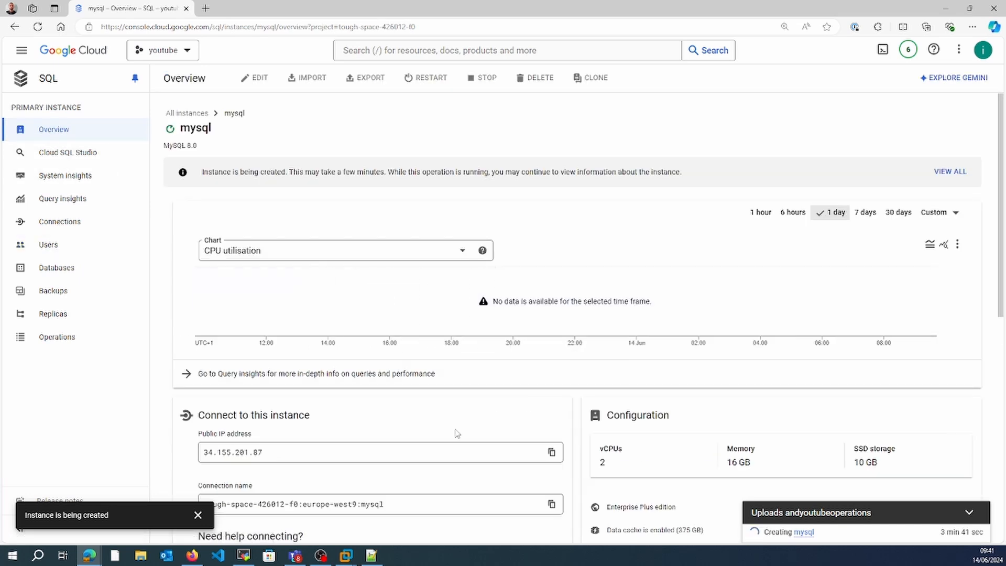
left_click(1004, 430)
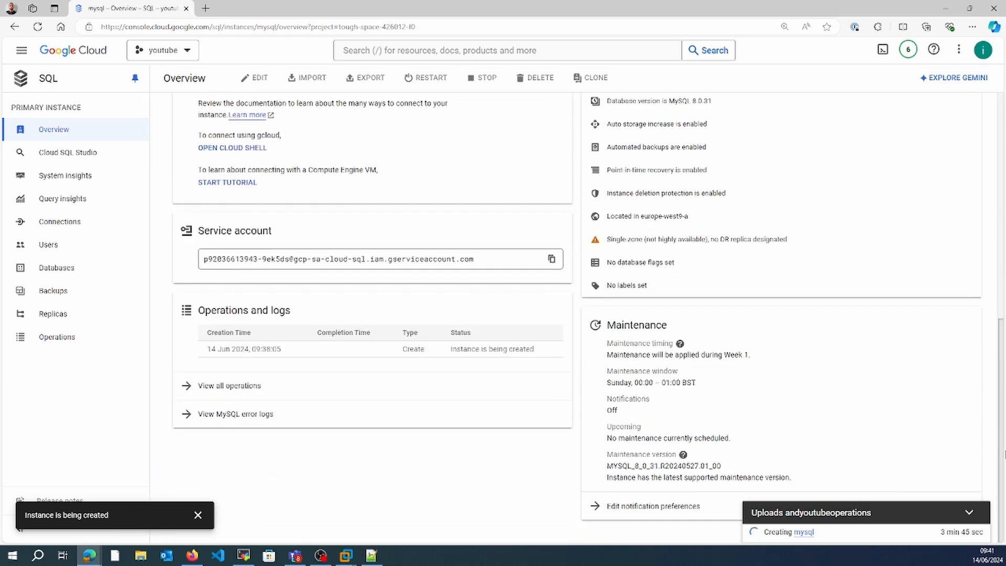
scroll(985, 241, "up", 8)
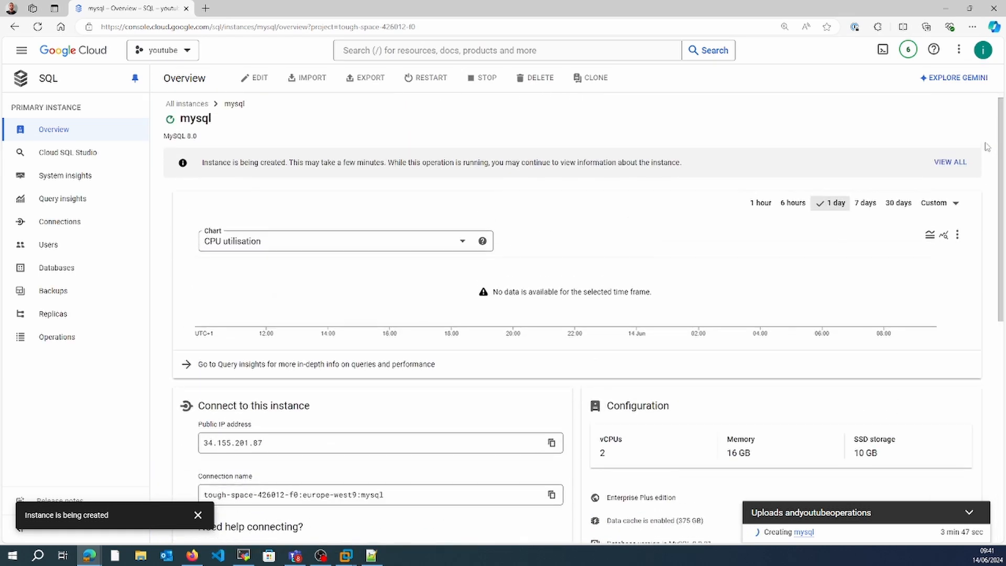
left_click(187, 103)
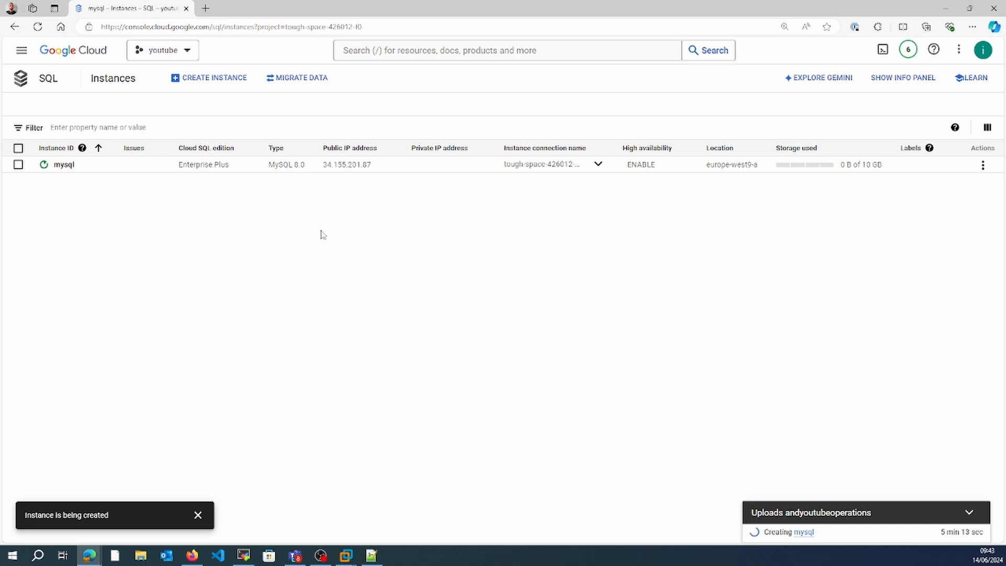
Open the mysql instance, view its full operations log and return to its overview
left_click(63, 164)
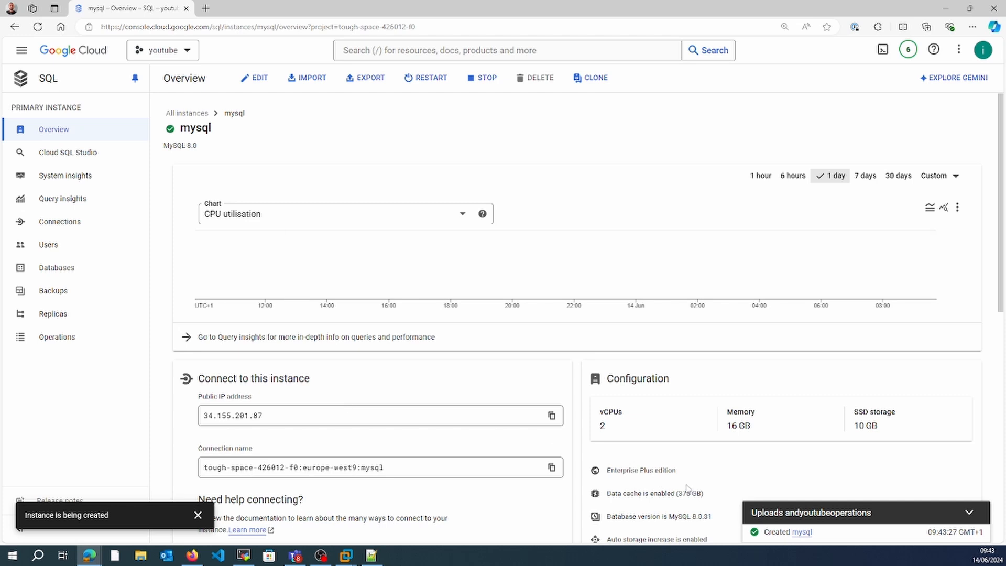
left_click(1002, 341)
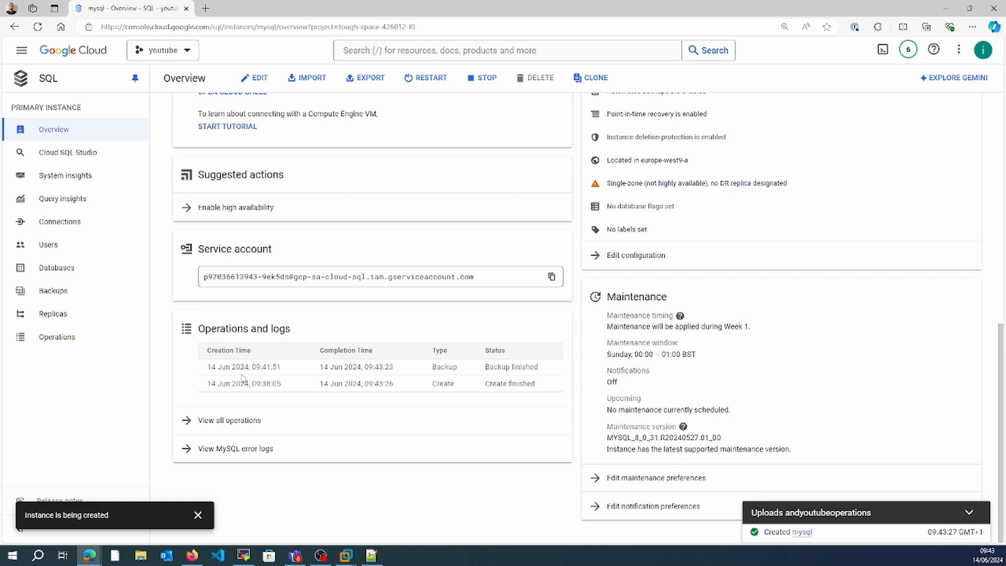
left_click(187, 421)
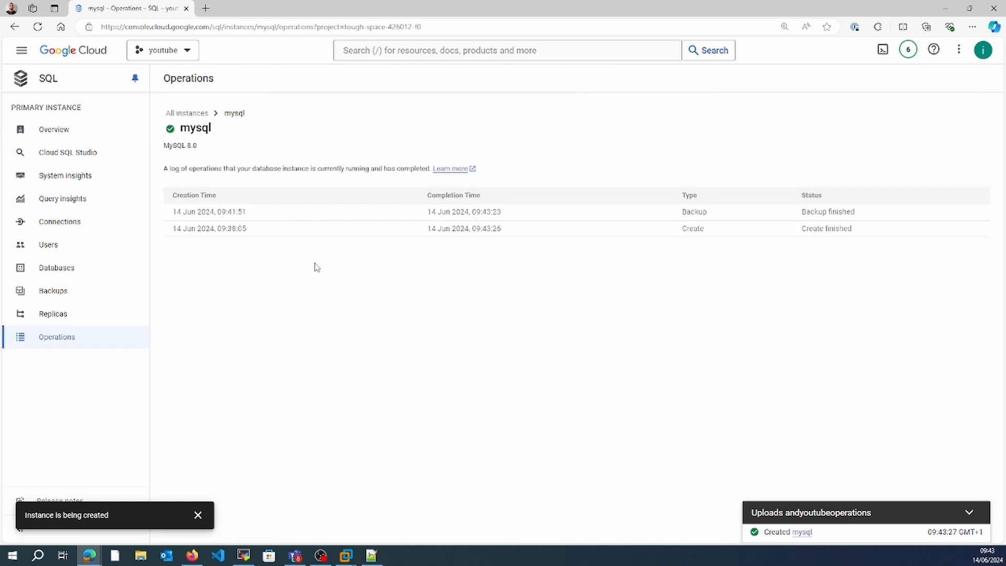
left_click(87, 131)
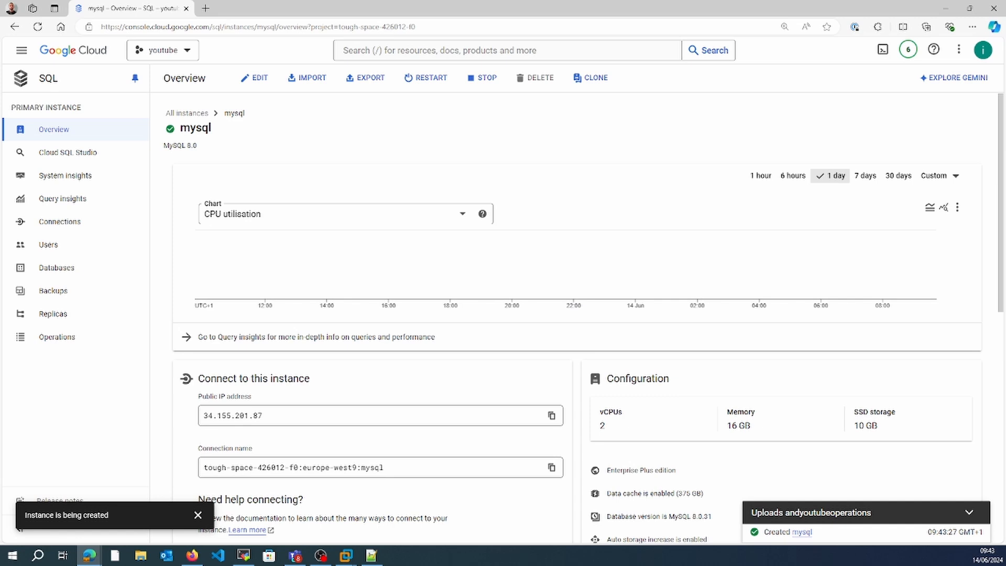
Switch to the MobaXterm SSH session, clear the terminal and try to install the sql-client package with apt-get
key("alt+Tab")
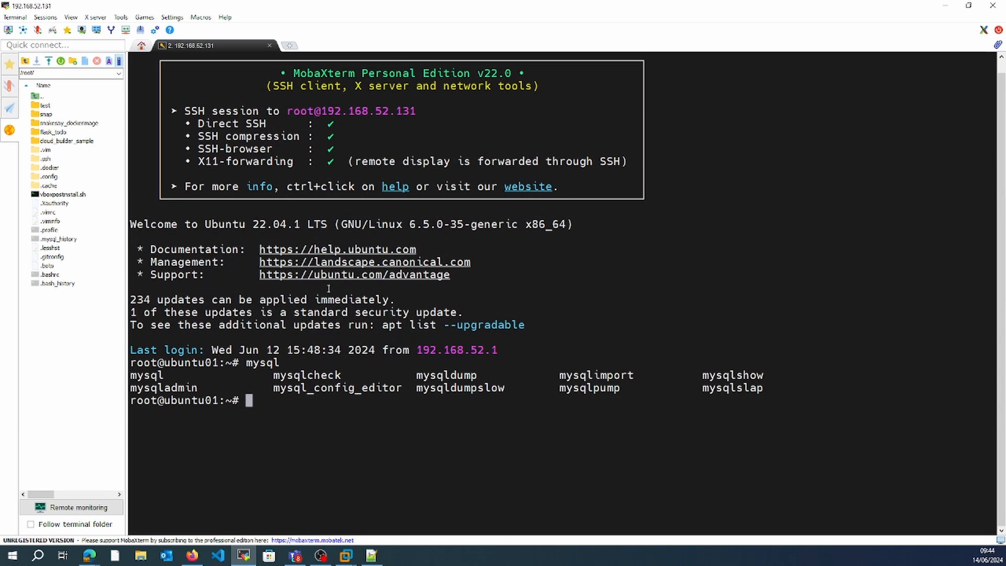
key("ctrl+l")
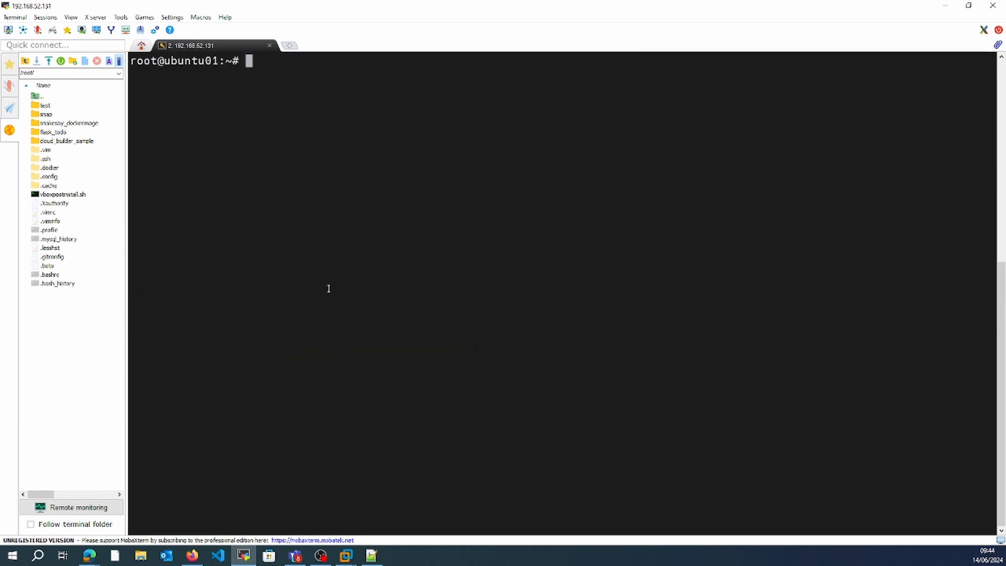
type("apt-get install sql-client")
key("Return")
Try to install all packages matching sql-client* with apt-get, accepting the installation, and run apt update
key("Up")
type("*")
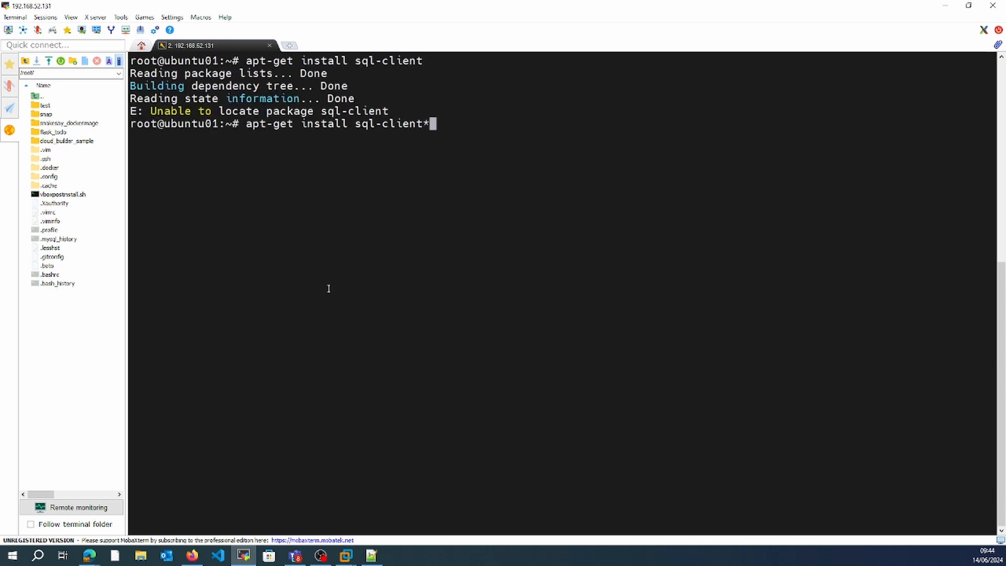
key("Return")
type("Y")
key("Return")
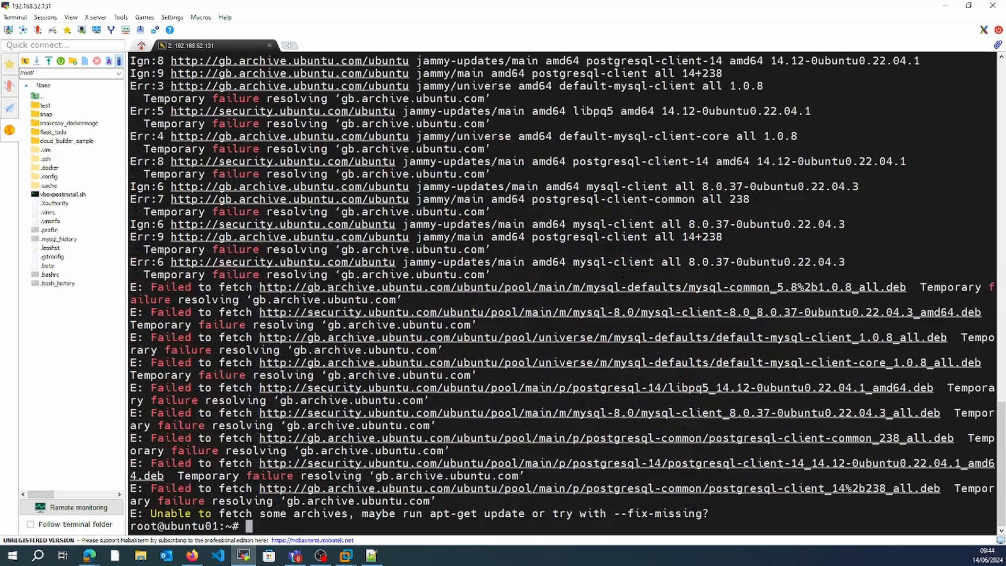
type("apt update")
key("Return")
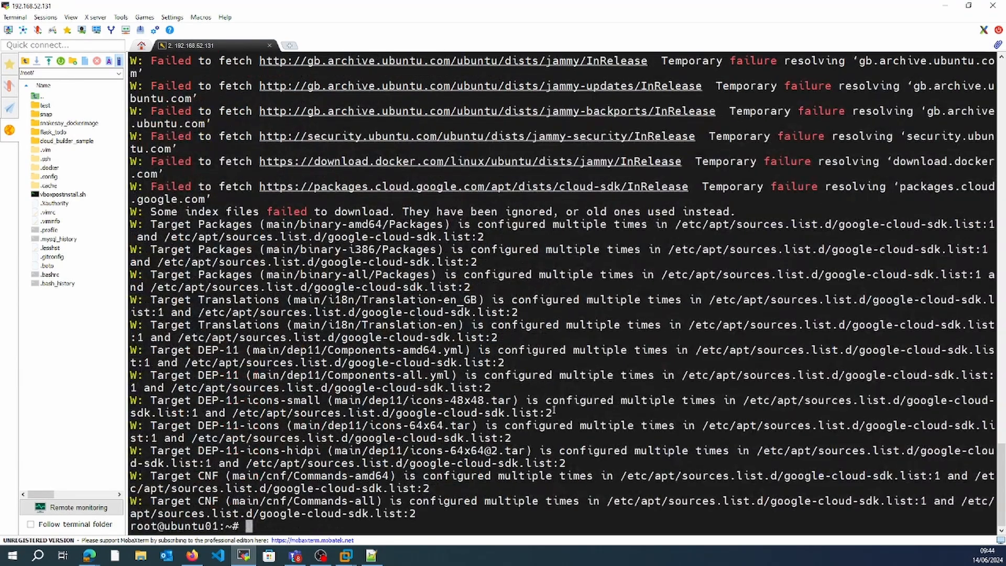
Add nameserver 8.8.8.8 to /etc/resolv.conf with vim, save the file and run apt update
type("vim /etc/resolv.conf")
key("Return")
type("Onameserver 8")
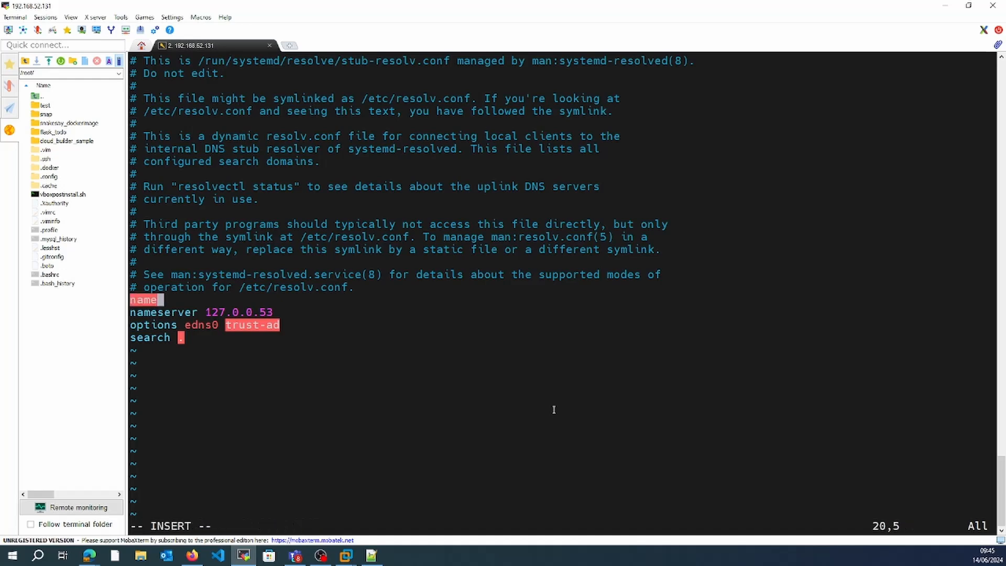
type(".8.8.8")
key("Escape")
type(":wq")
key("Return")
type("apt update")
key("Return")
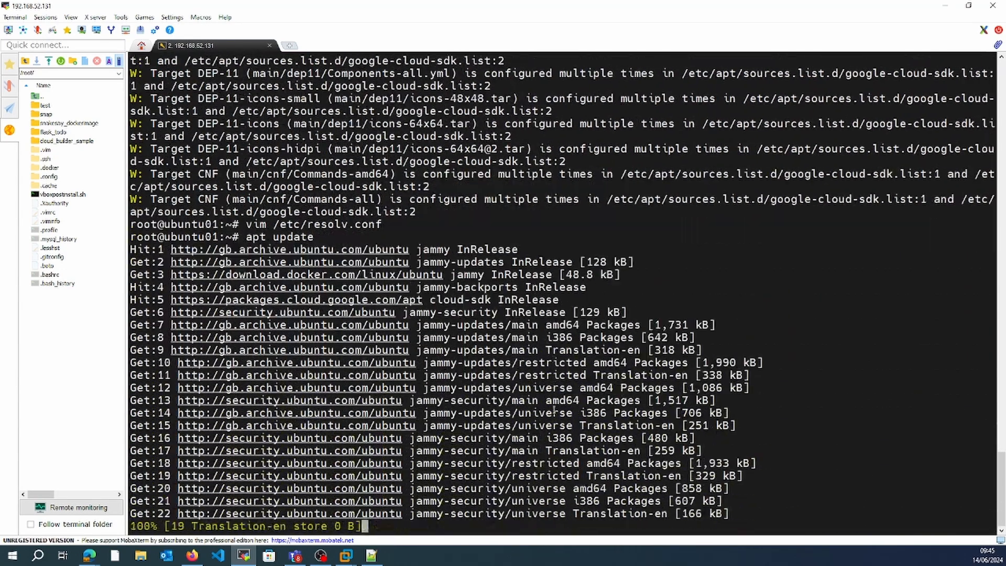
Try to install all packages matching sql-client* with apt-get again
key("Up")
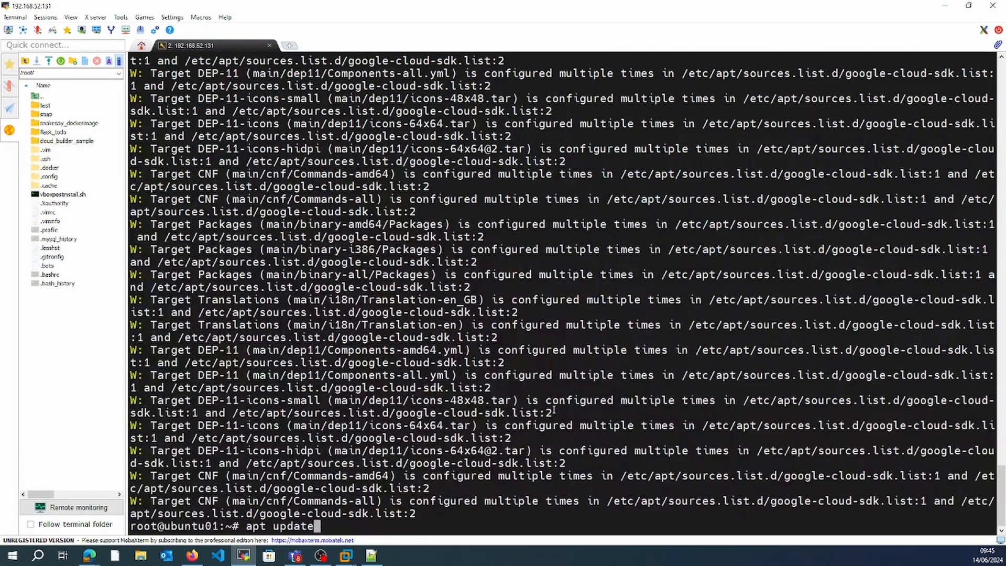
key("Return")
key("Up")
key("Return")
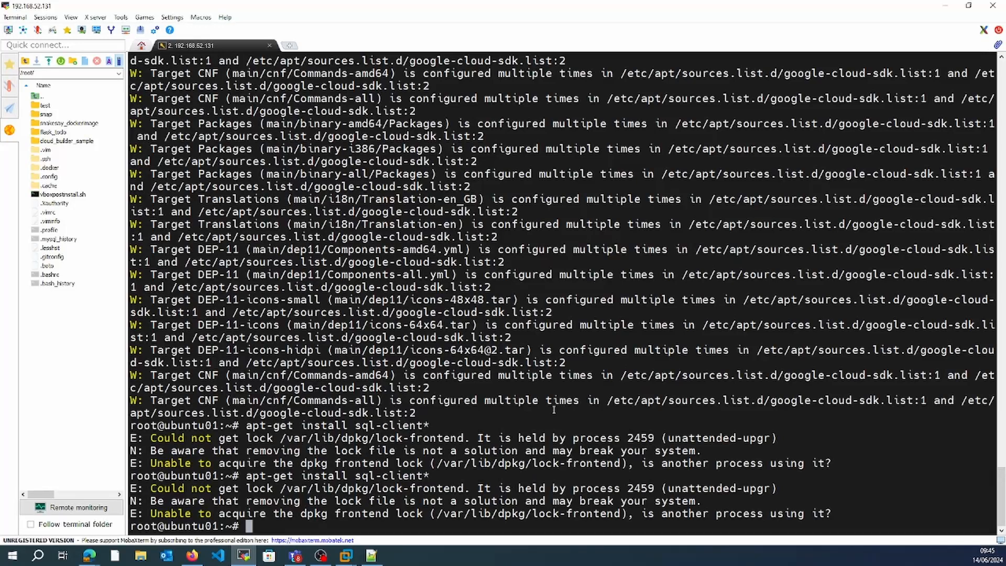
Kill the locking process 2459 to install all sql-client* packages, accepting the installation, and try the mysql -h command
double_click(641, 437)
type("kill 2459")
key("Return")
key("Up")
key("Return")
type("Y")
key("Return")
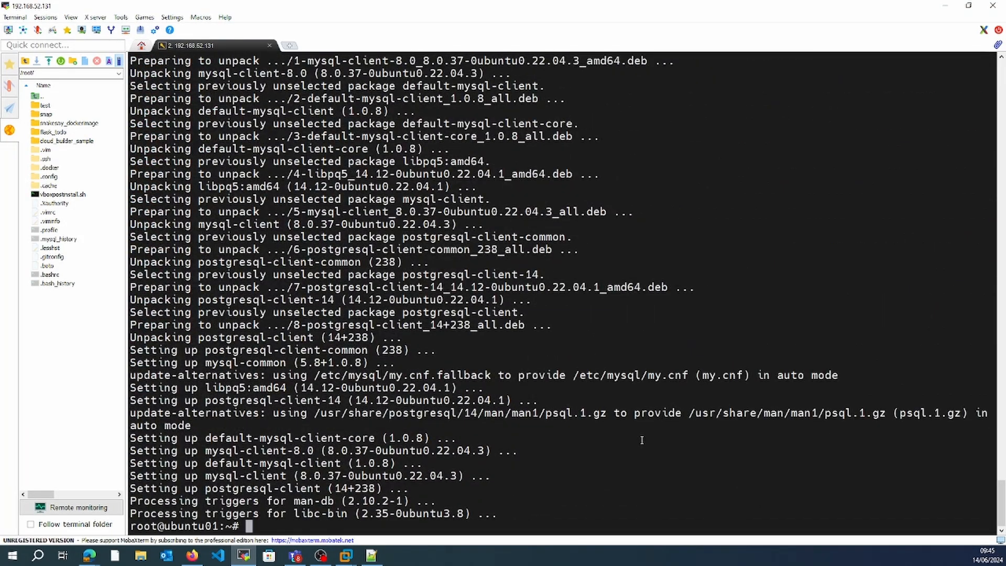
type("mysql -h")
key("Return")
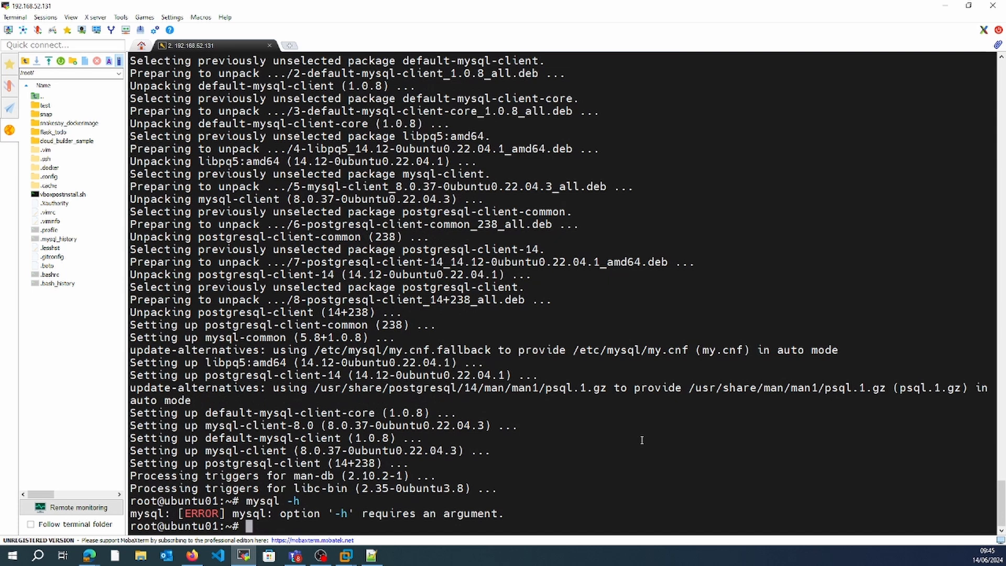
Switch to the Google Cloud console and create a database named mysql_test_14June2024 with the utf8 character set and default collation
key("alt+Tab")
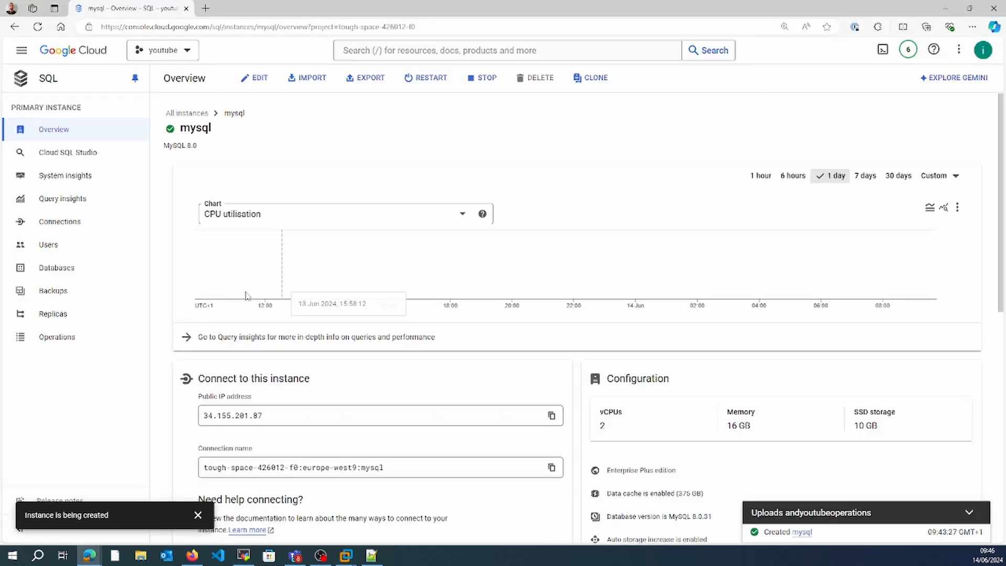
left_click(95, 273)
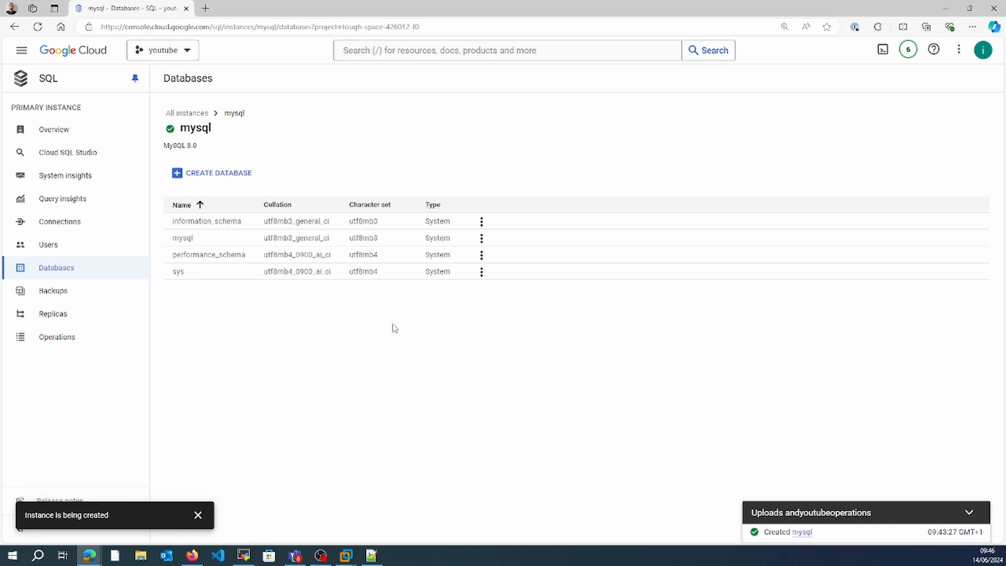
left_click(207, 173)
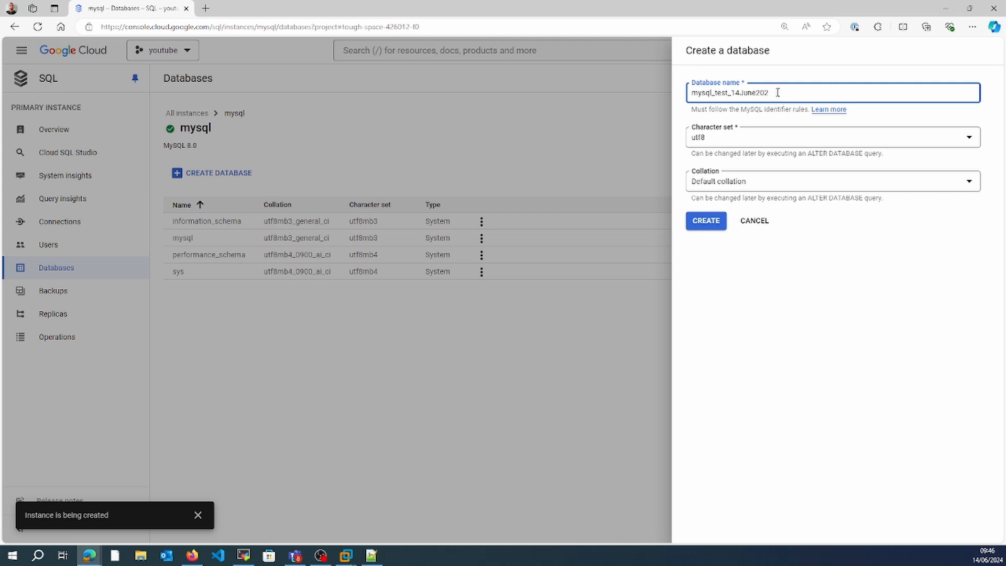
left_click(697, 224)
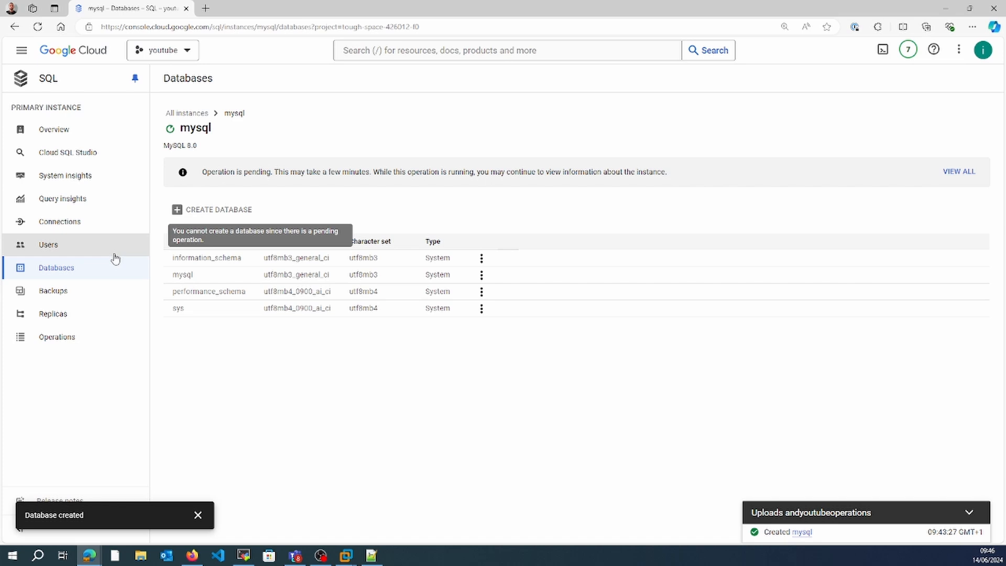
Add a built-in authentication user account im65 to the mysql instance, entering the account password and allowing any host
left_click(97, 248)
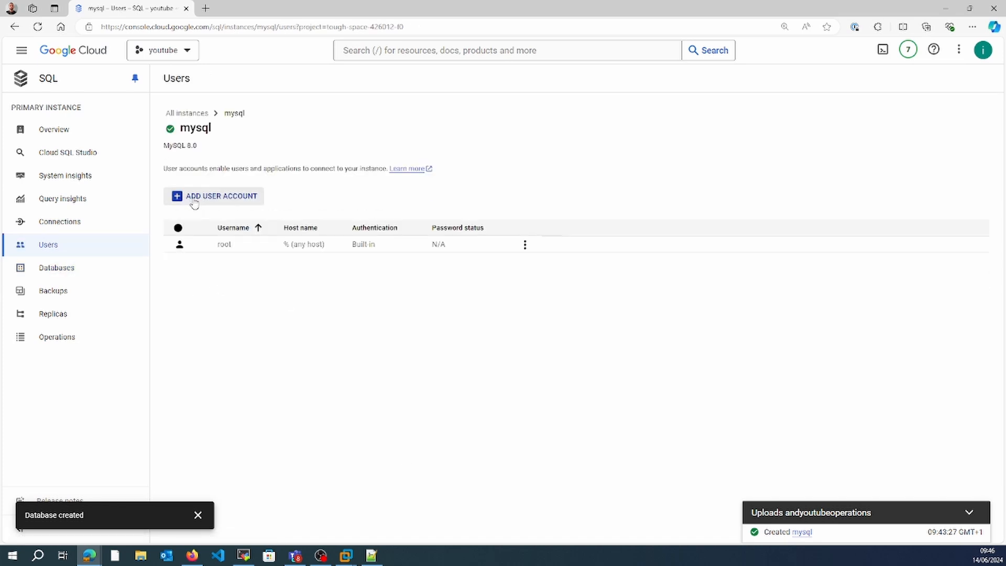
left_click(194, 197)
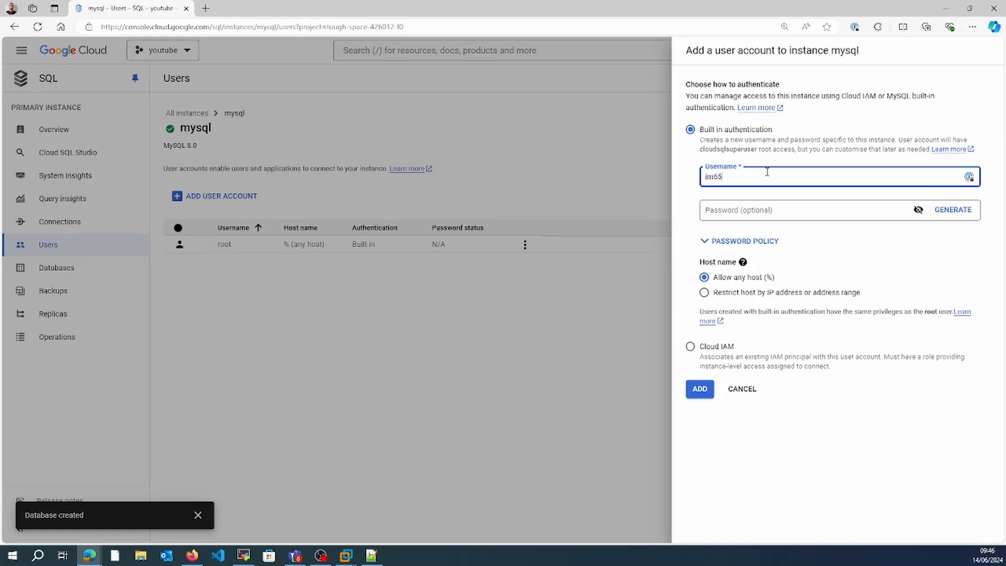
left_click(761, 212)
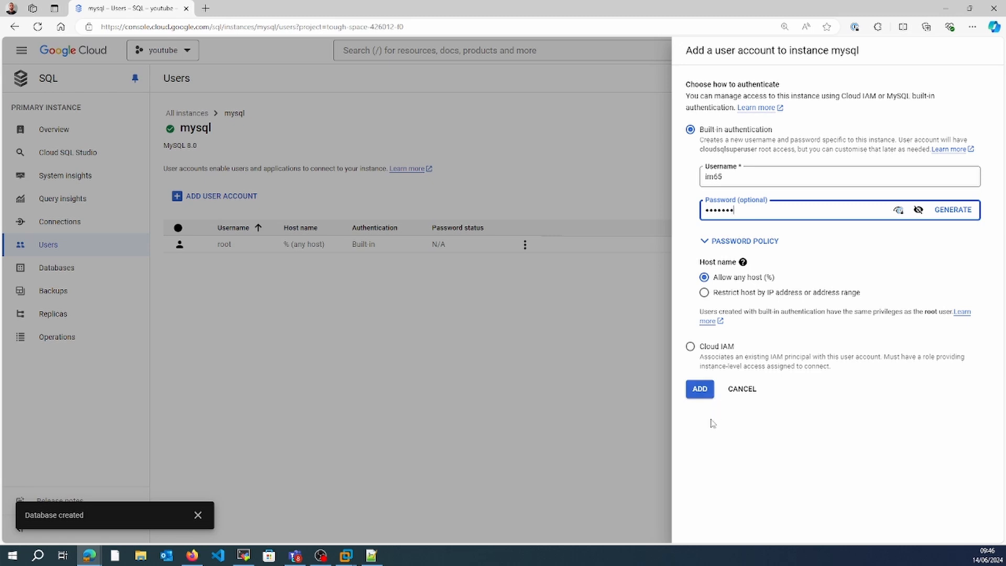
left_click(707, 394)
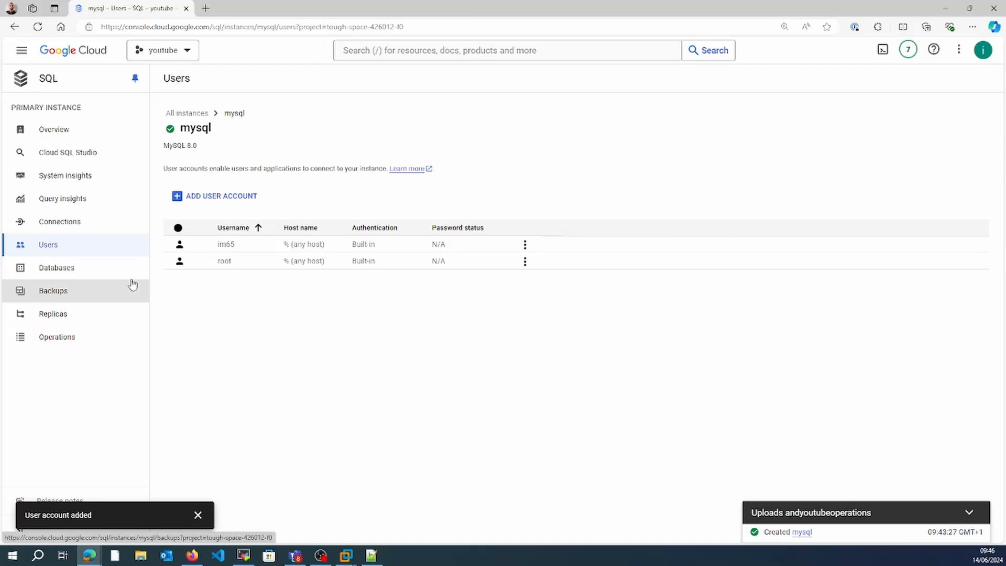
Open the networking settings of the instance's connections, and look up and copy this computer's public IP with a "what is my ip" search
left_click(40, 224)
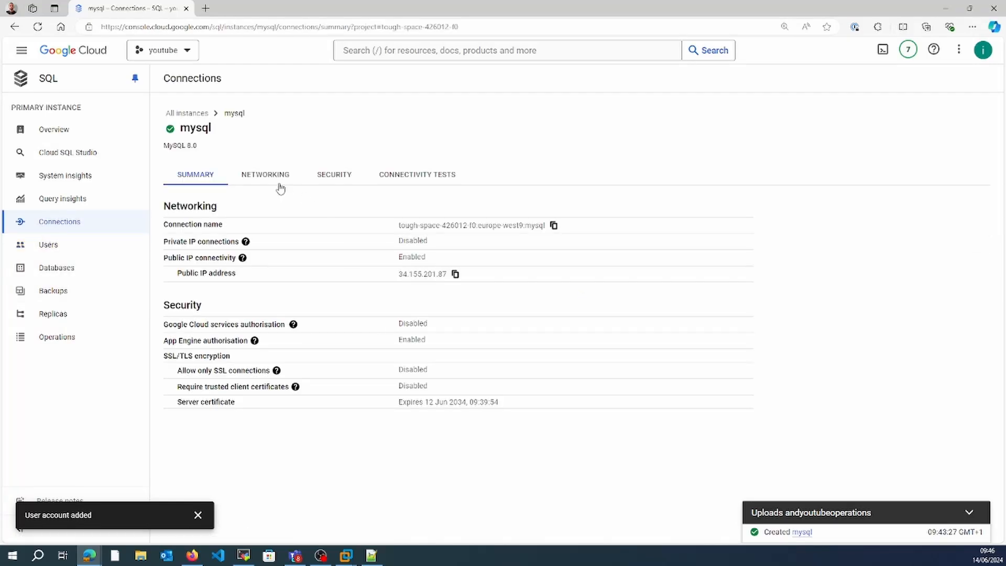
left_click(277, 184)
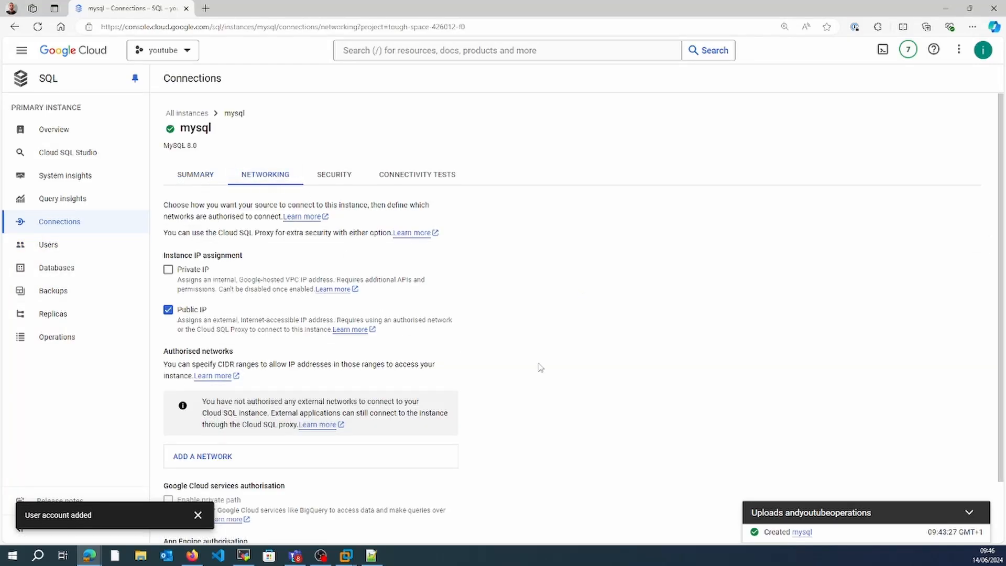
left_click(206, 8)
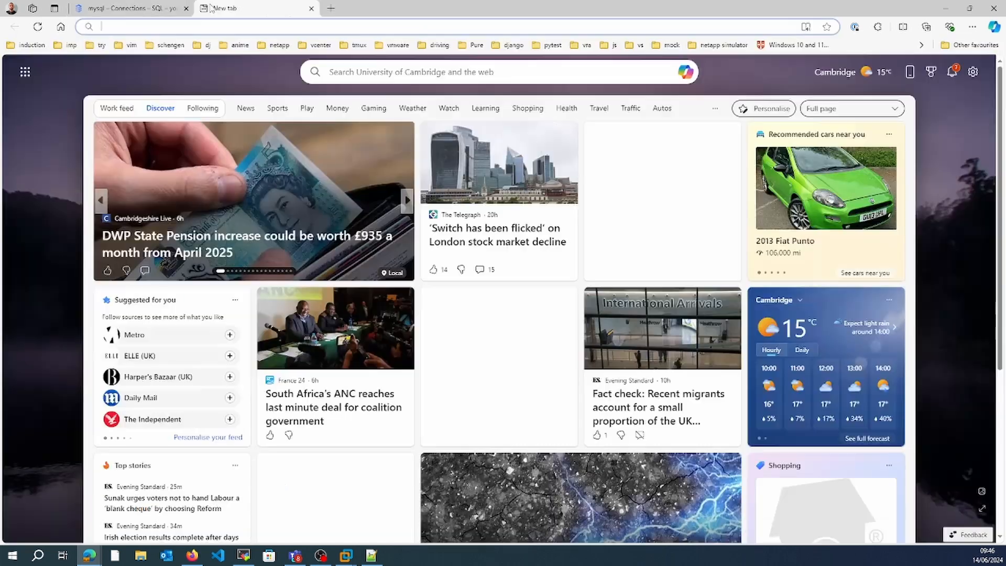
type("what is")
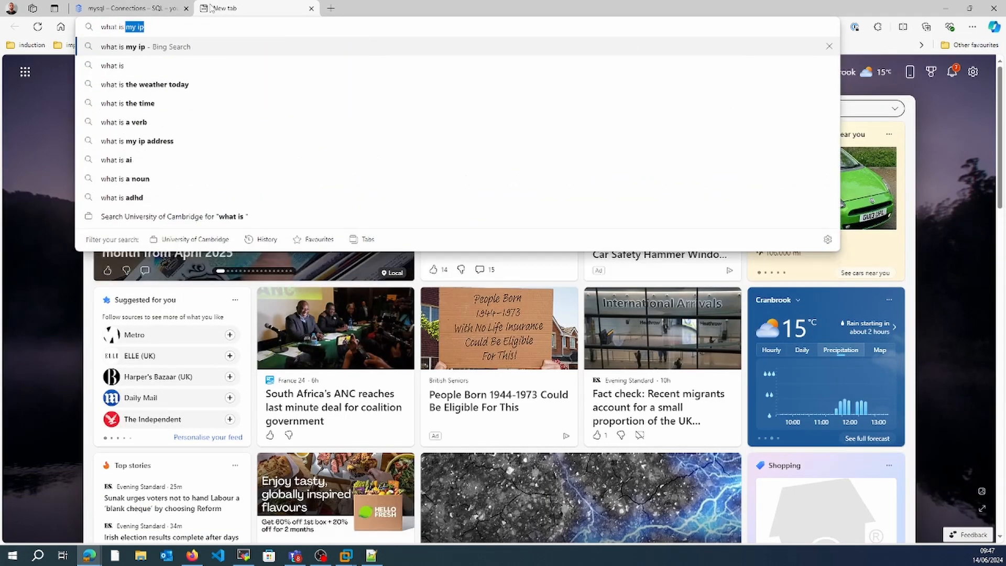
key("Return")
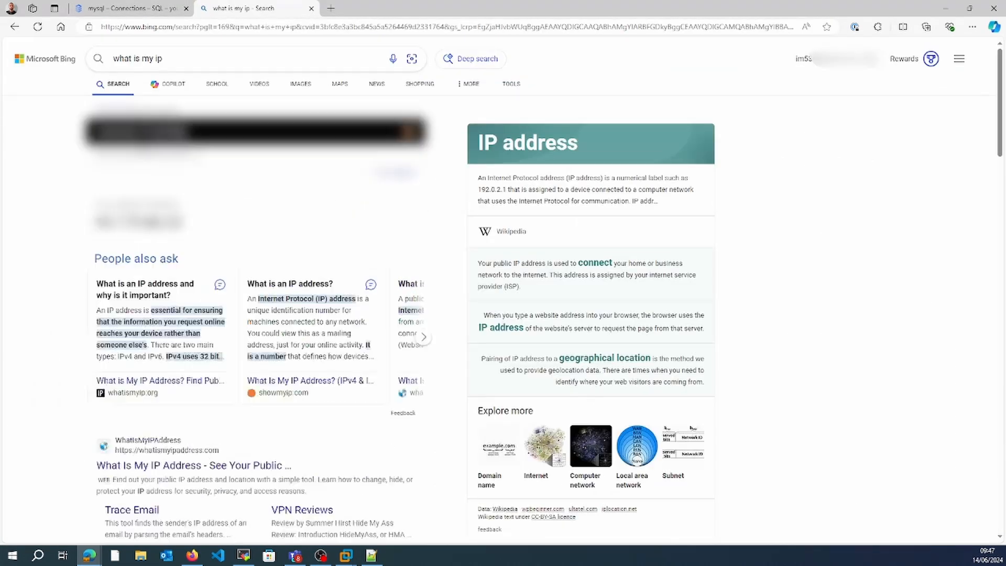
double_click(153, 292)
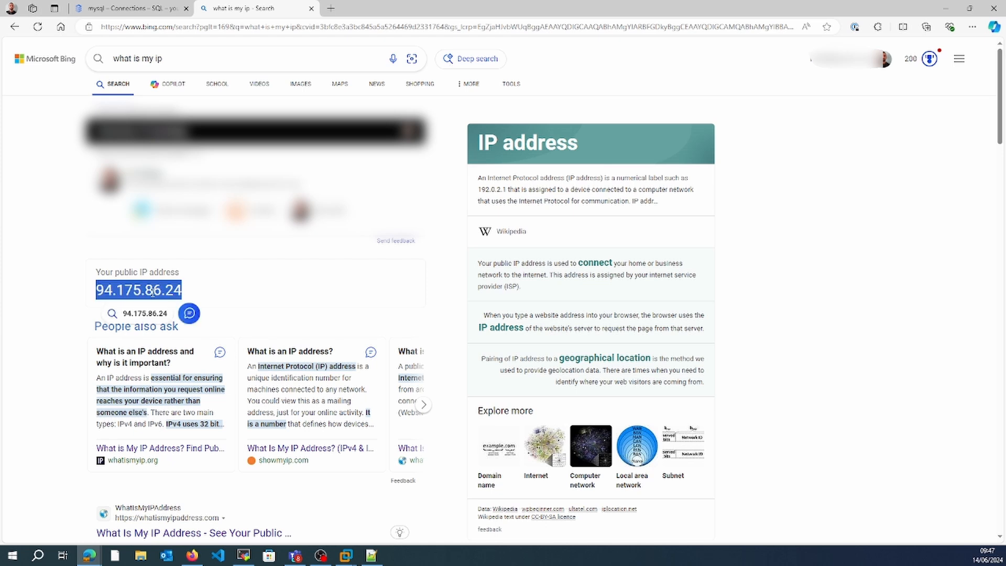
key("ctrl+c")
key("ctrl+Tab")
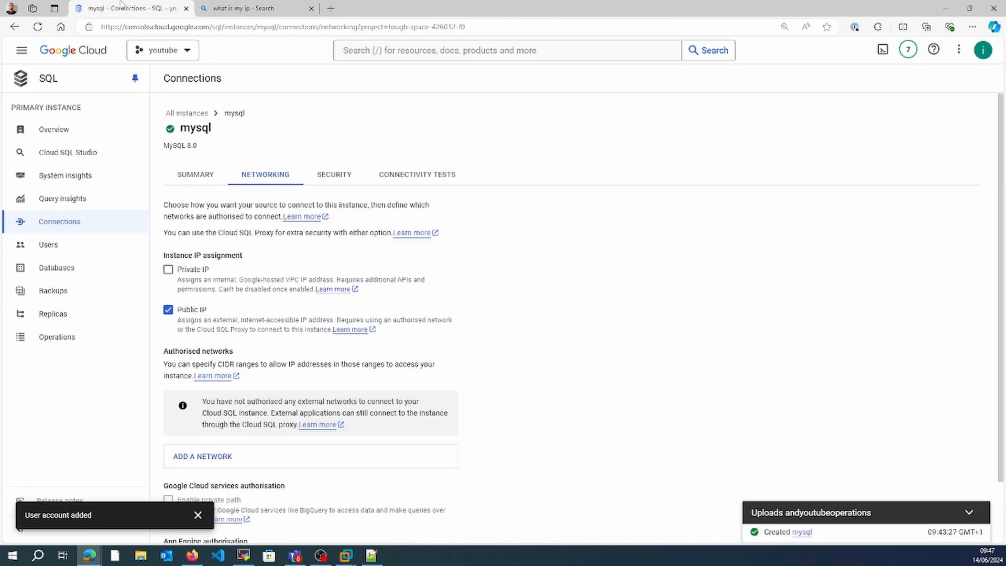
Add an authorised network named mypc using the copied public IP address with a /32 suffix and save the networking changes
left_click(210, 464)
scroll(553, 437, "down", 3)
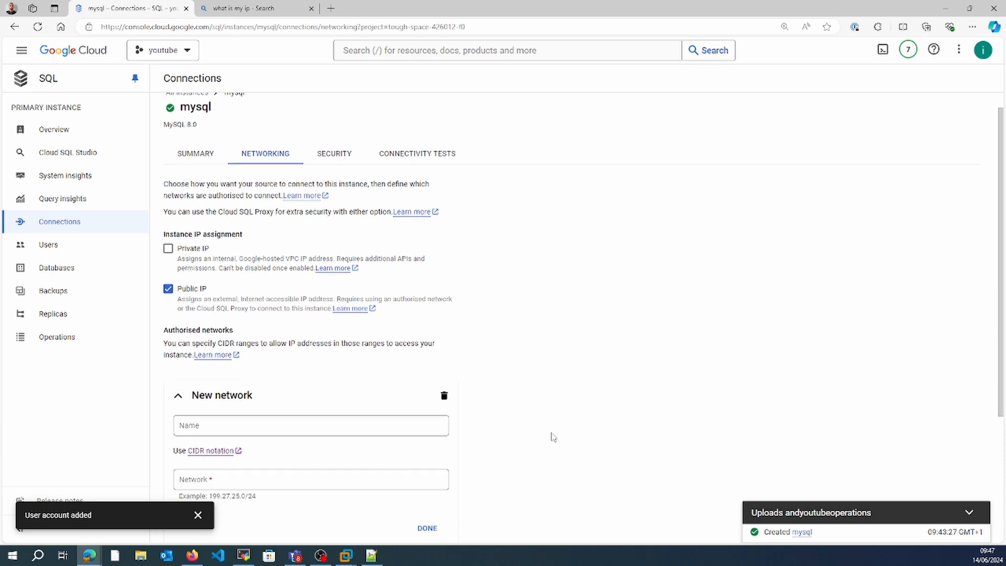
left_click(316, 273)
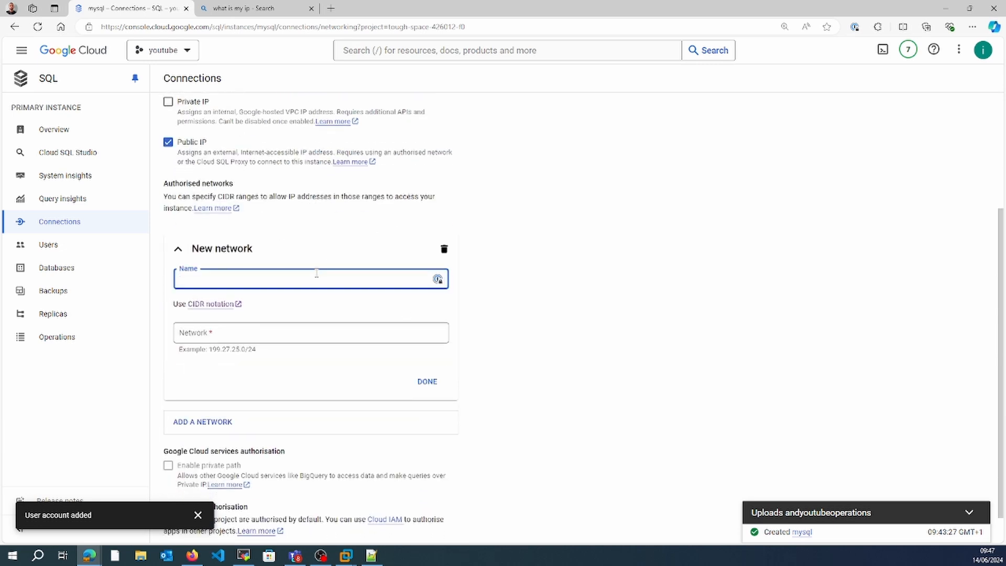
left_click(276, 333)
key("ctrl+v")
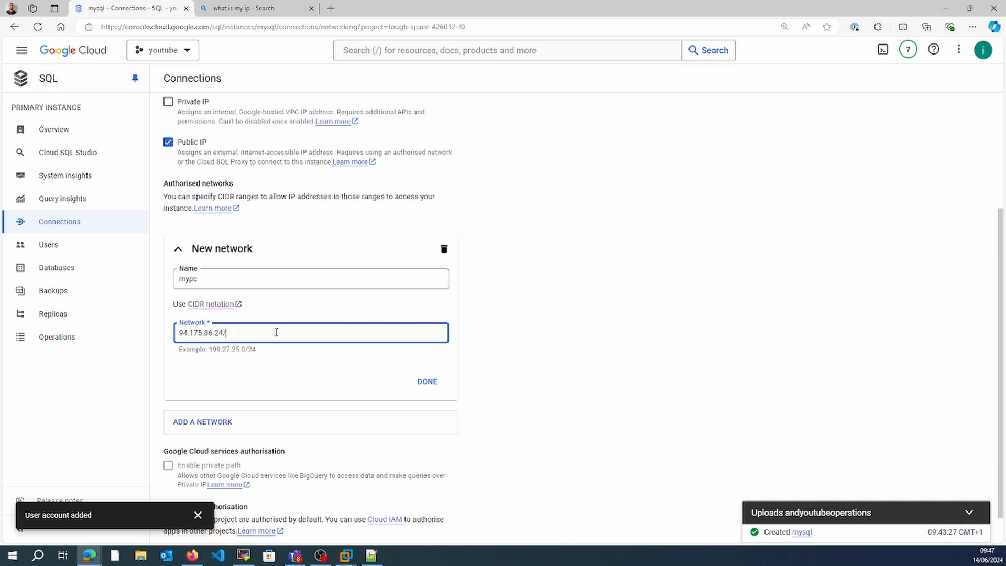
type("/32")
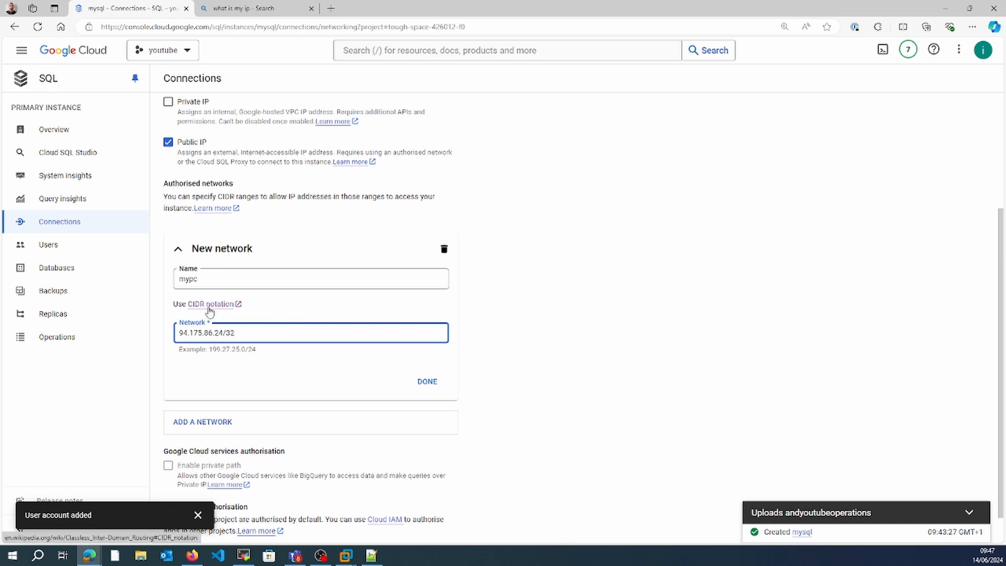
left_click(427, 382)
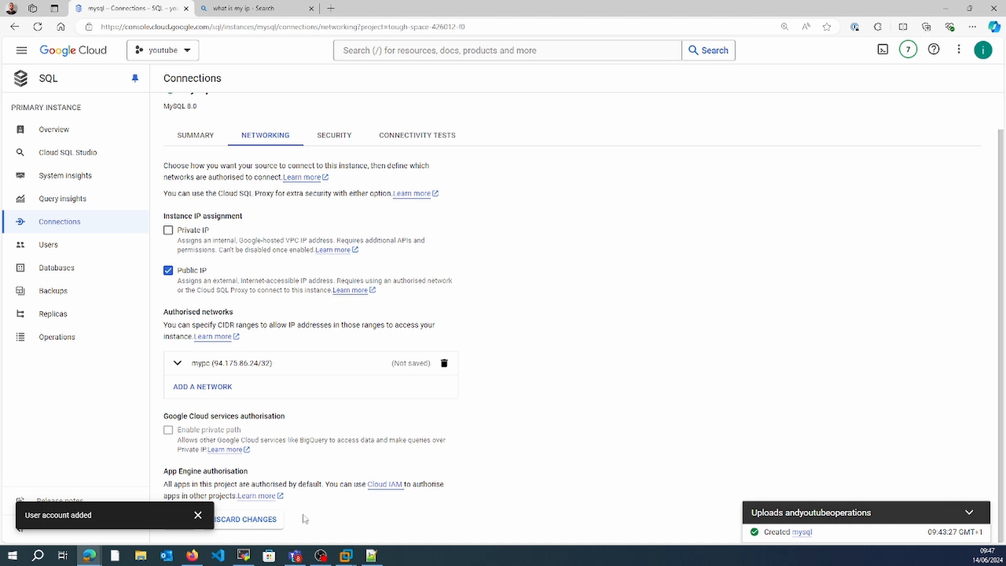
left_click(179, 520)
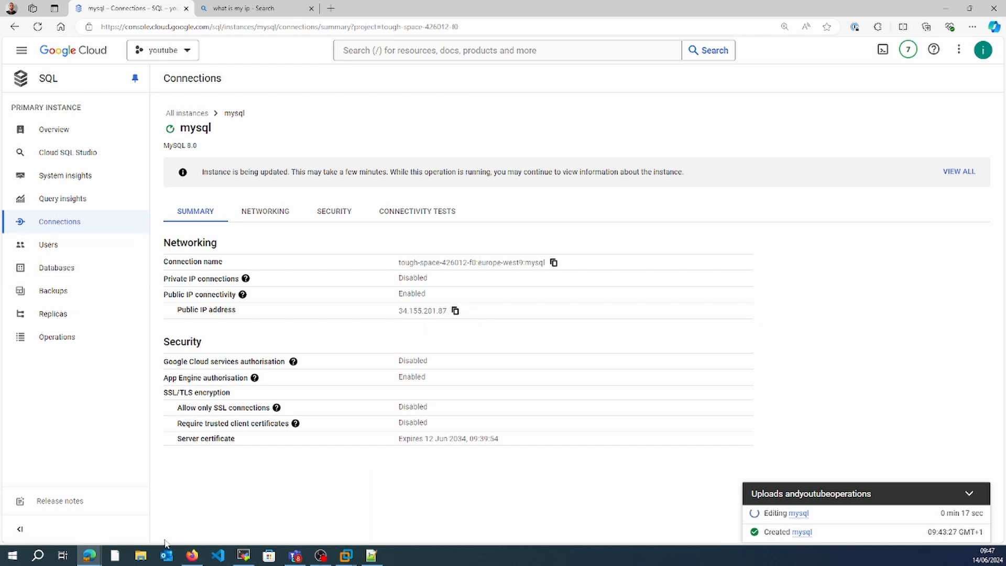
Switch to the MobaXterm session and connect the mysql client to 34.155.201.87 as user im65, entering the account password
left_click(243, 556)
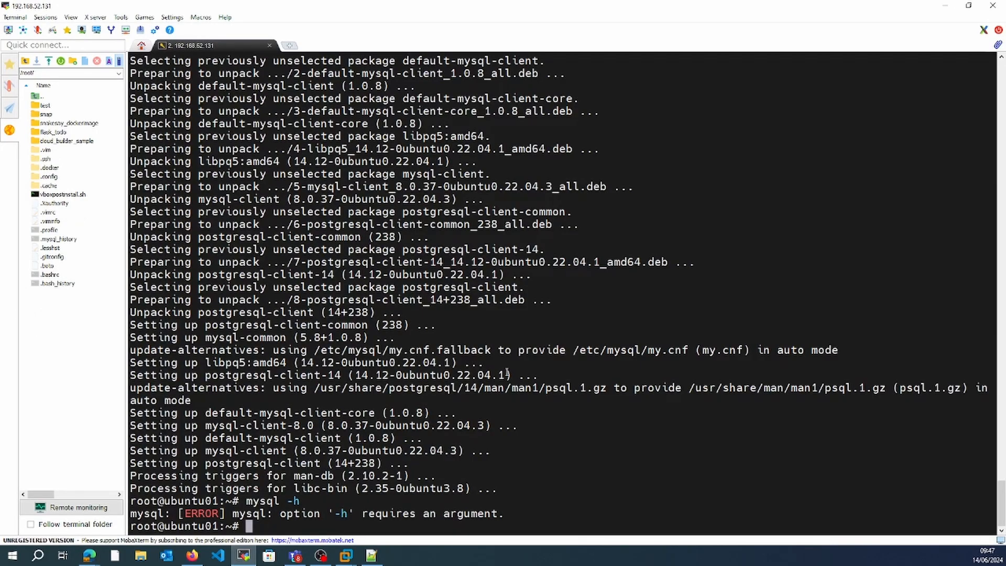
key("Up")
key("BackSpace")
key("BackSpace")
type("-h")
right_click(697, 453)
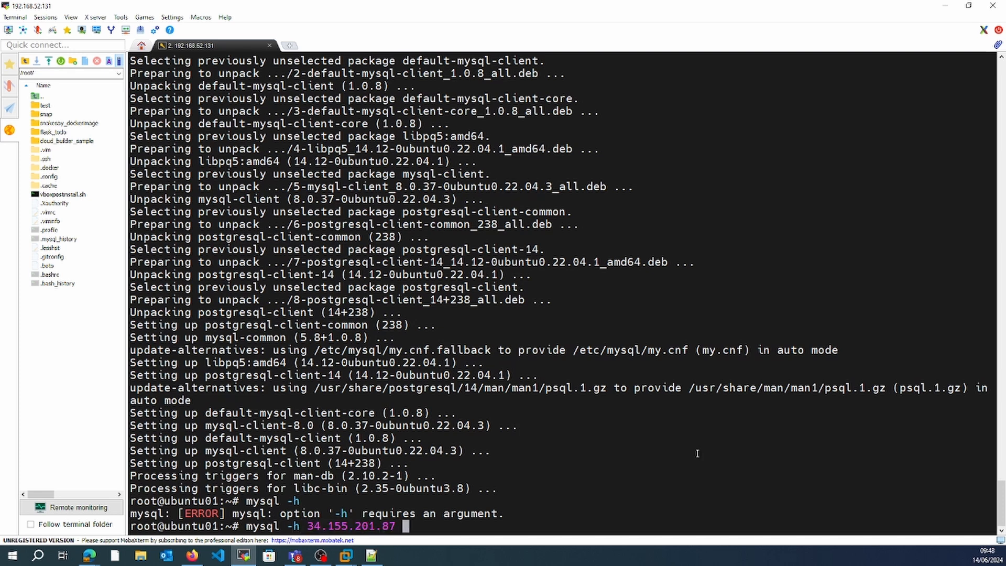
type("-u im65 -p")
key("Return")
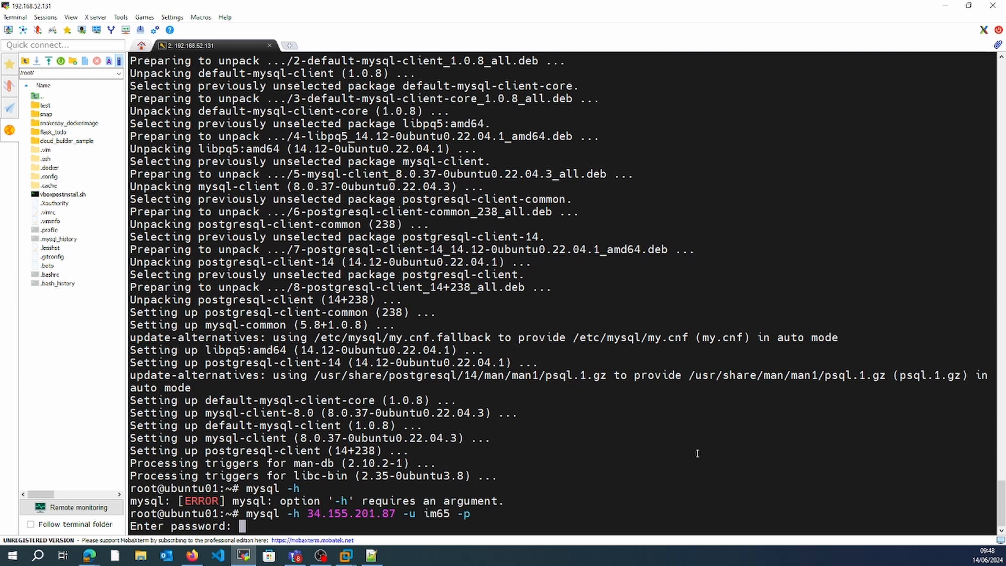
key("Return")
List the databases on the server with show databases; and highlight mysql_test_14June2024
type("sh")
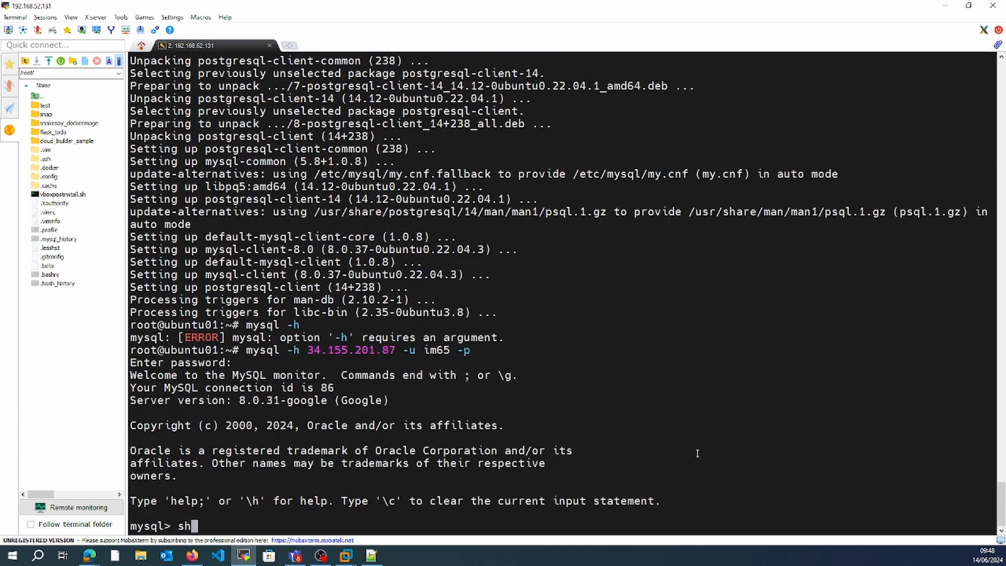
type("ow databases;")
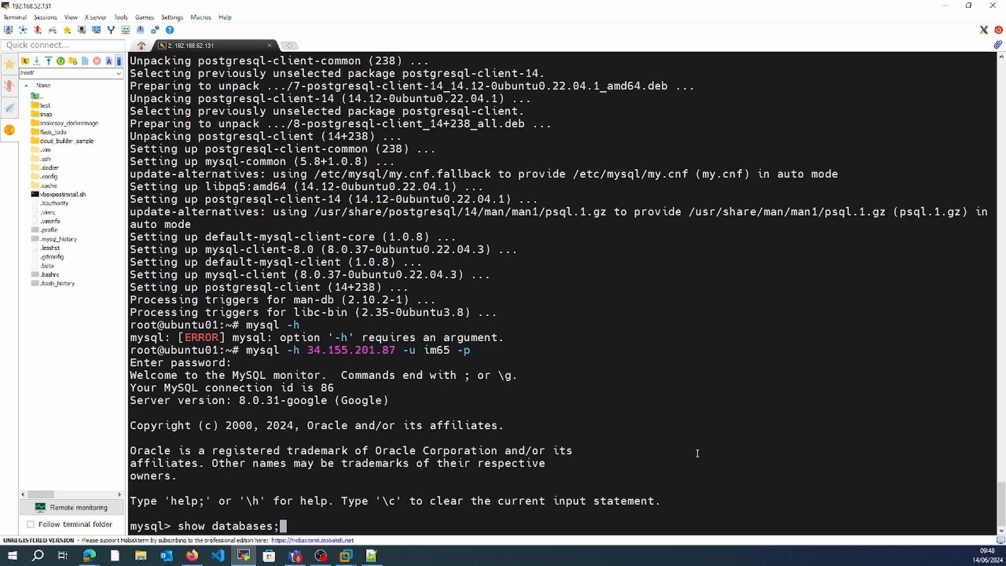
key("Return")
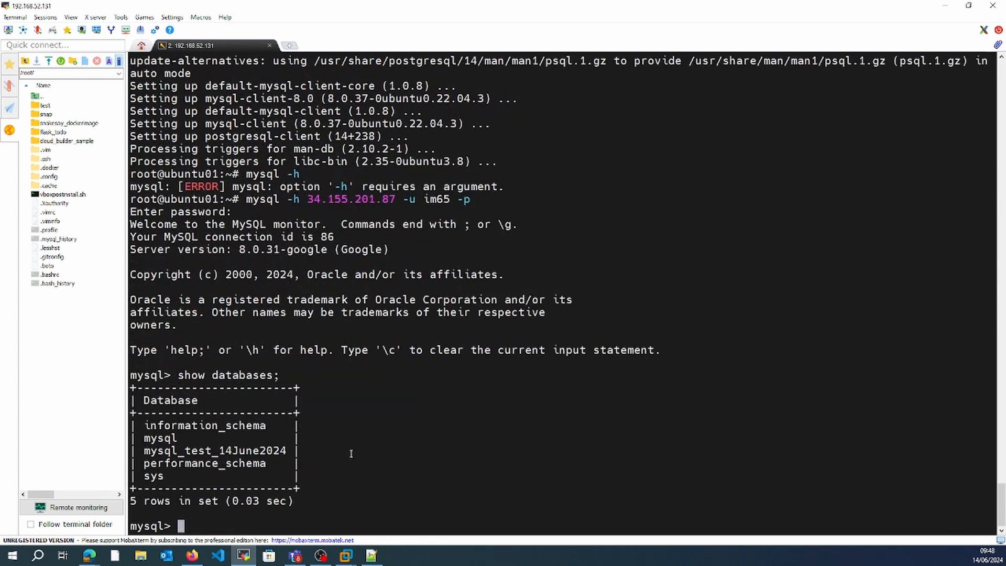
double_click(195, 450)
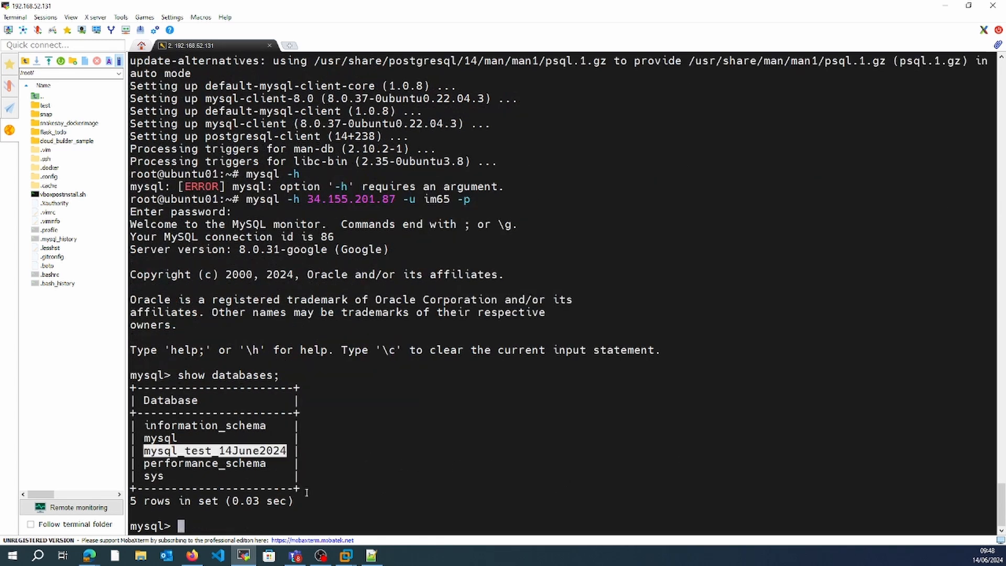